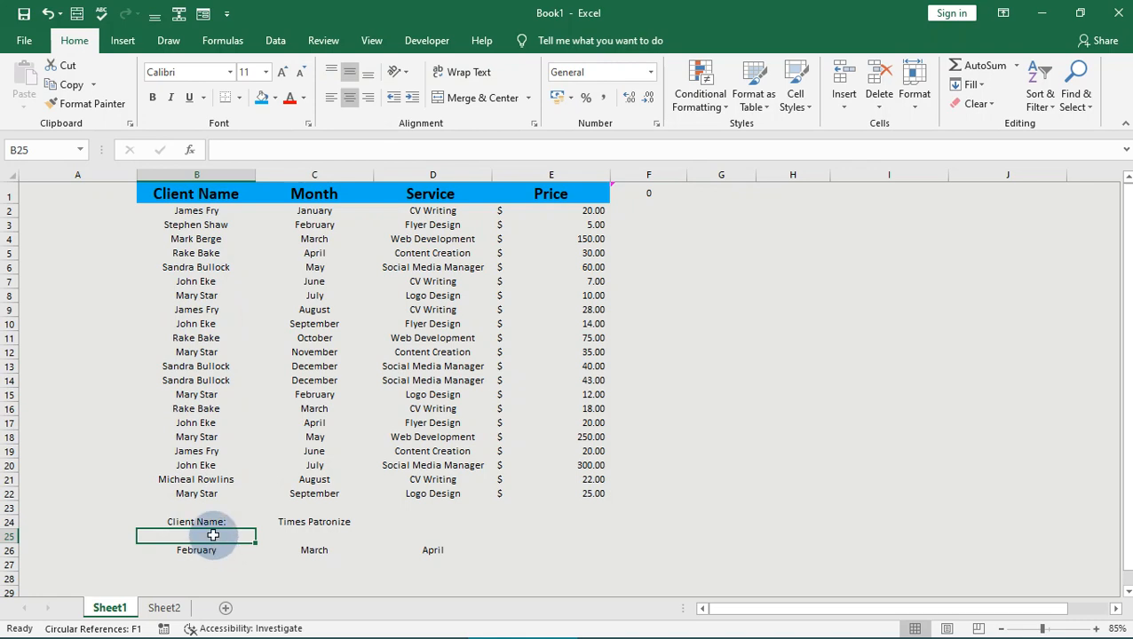
- Enter the client's full name from B6 in B25, and count its occurrences in C25 with =COUNTIF(B2:B22,B6)
text(Sandra Bullock)
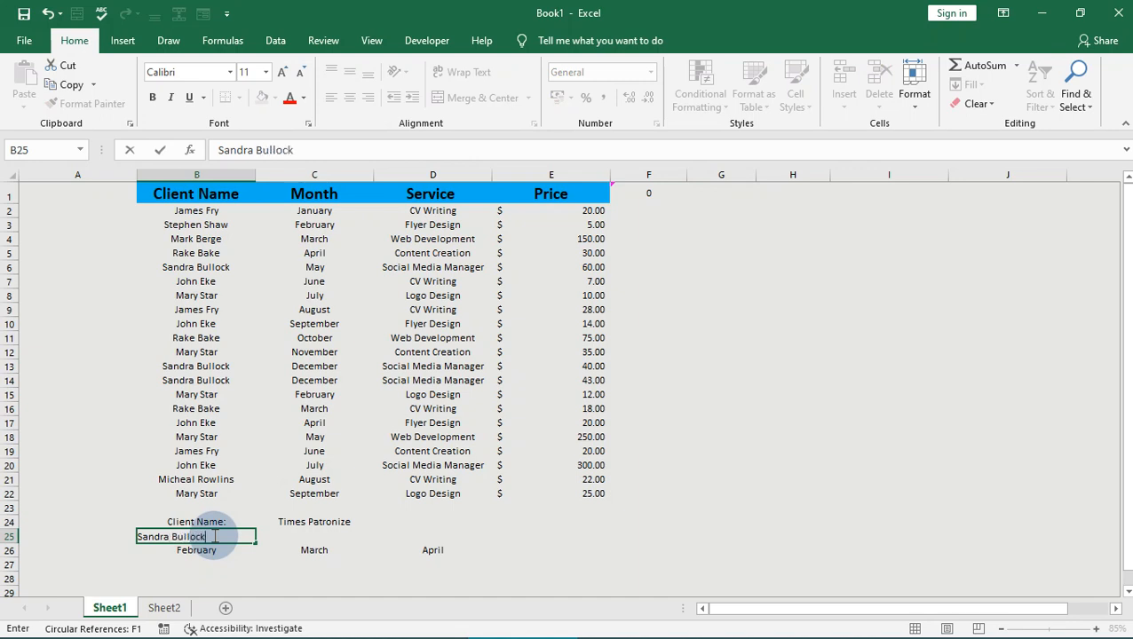
click(330, 533)
double_click(325, 535)
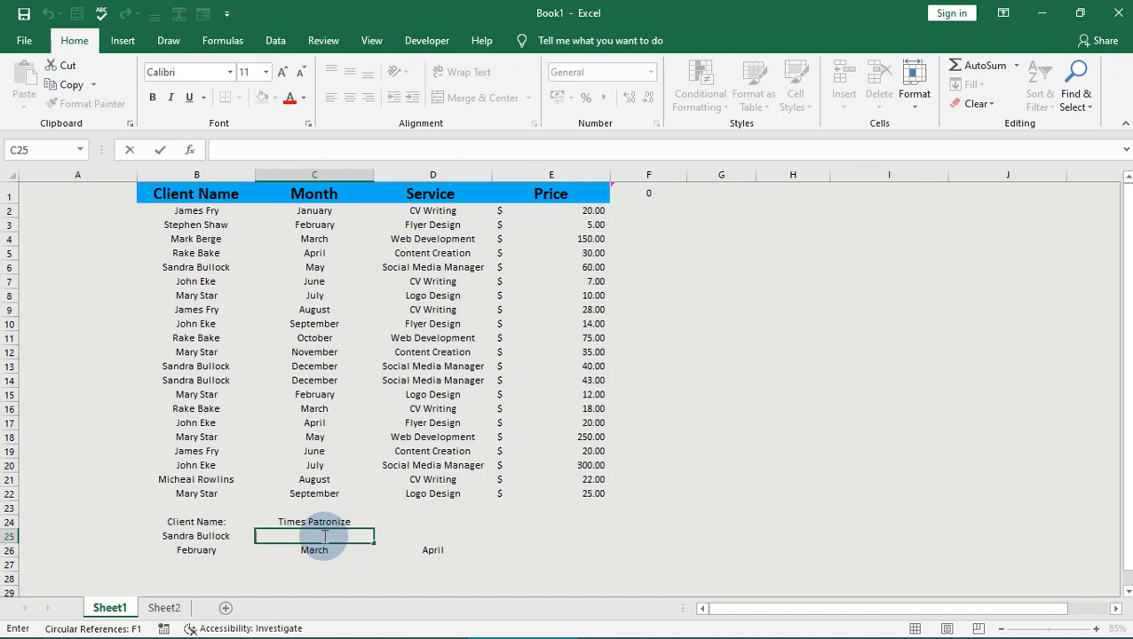
text(=count)
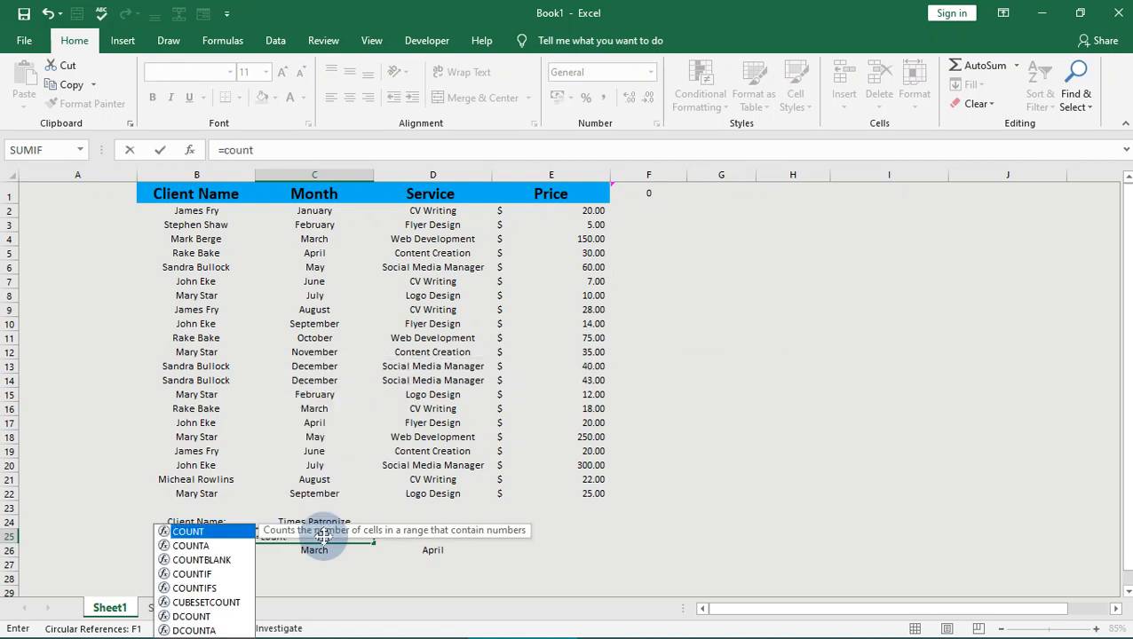
double_click(184, 574)
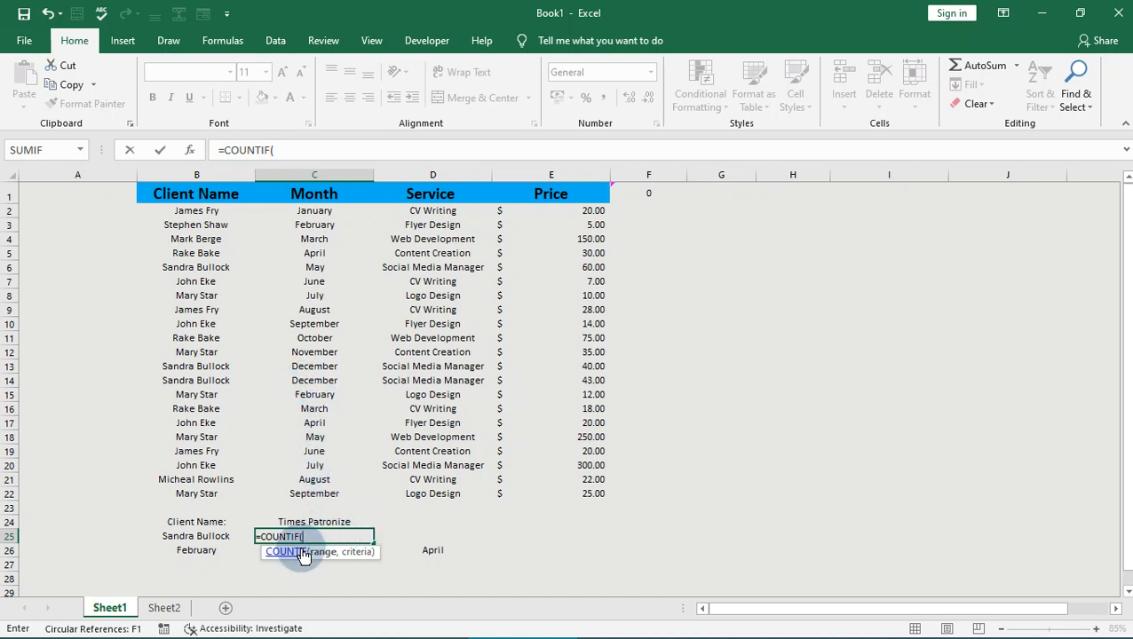
click(195, 214)
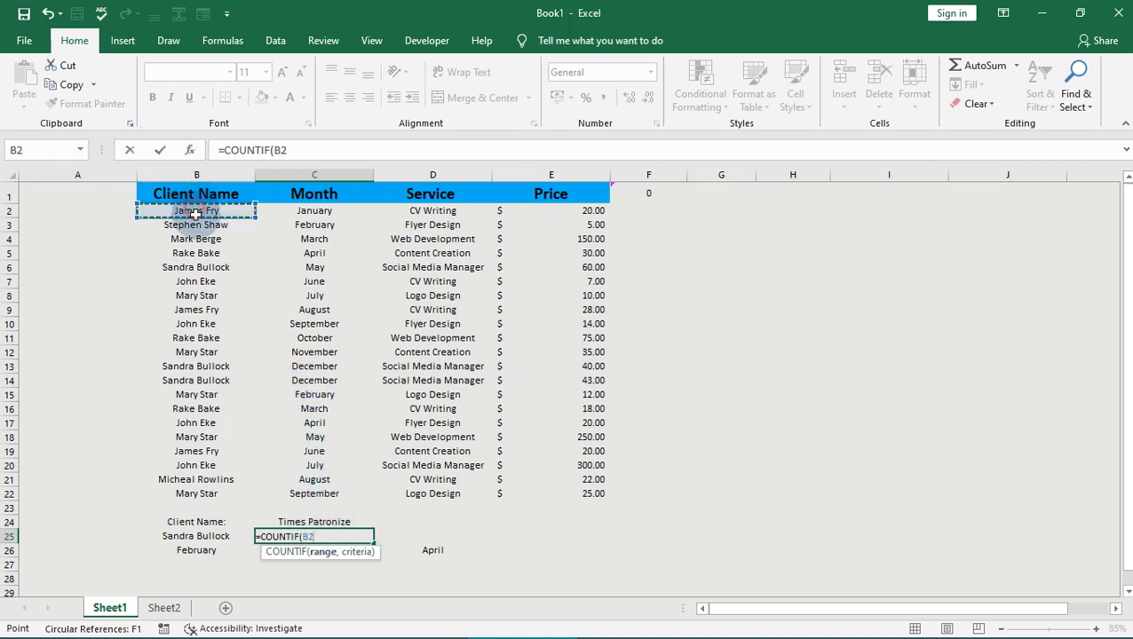
drag(195, 214, 206, 491)
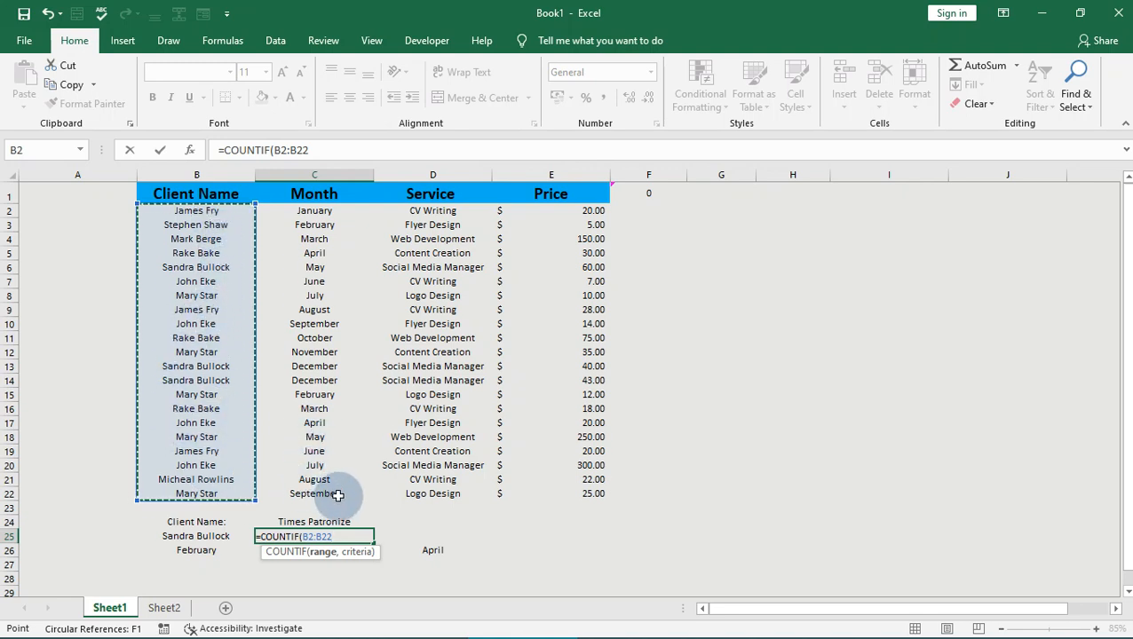
text(,)
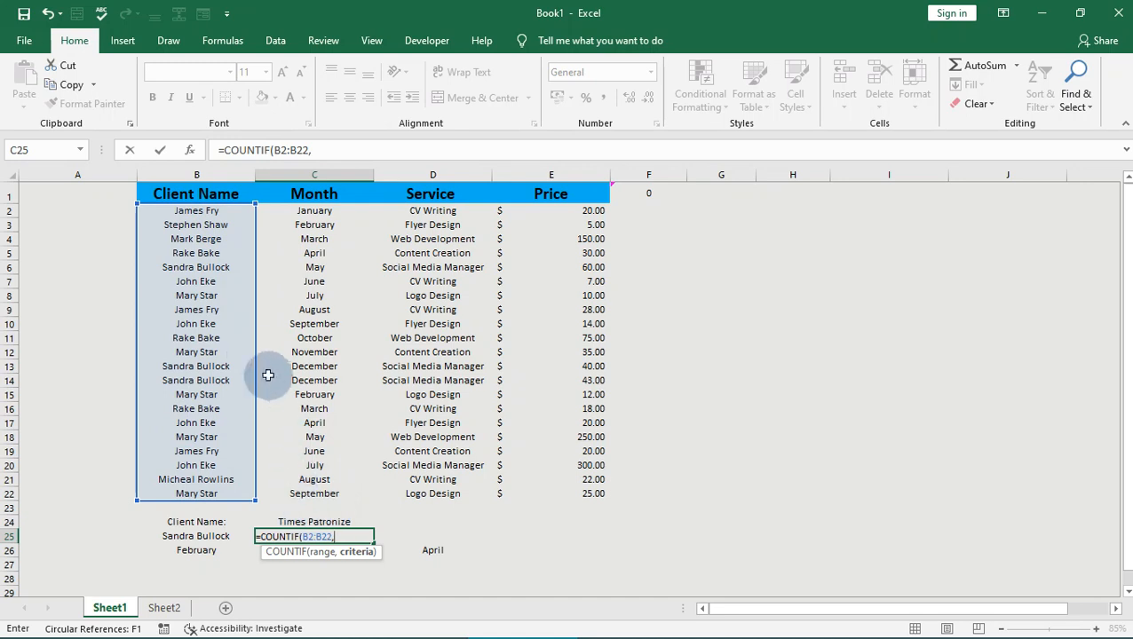
click(203, 268)
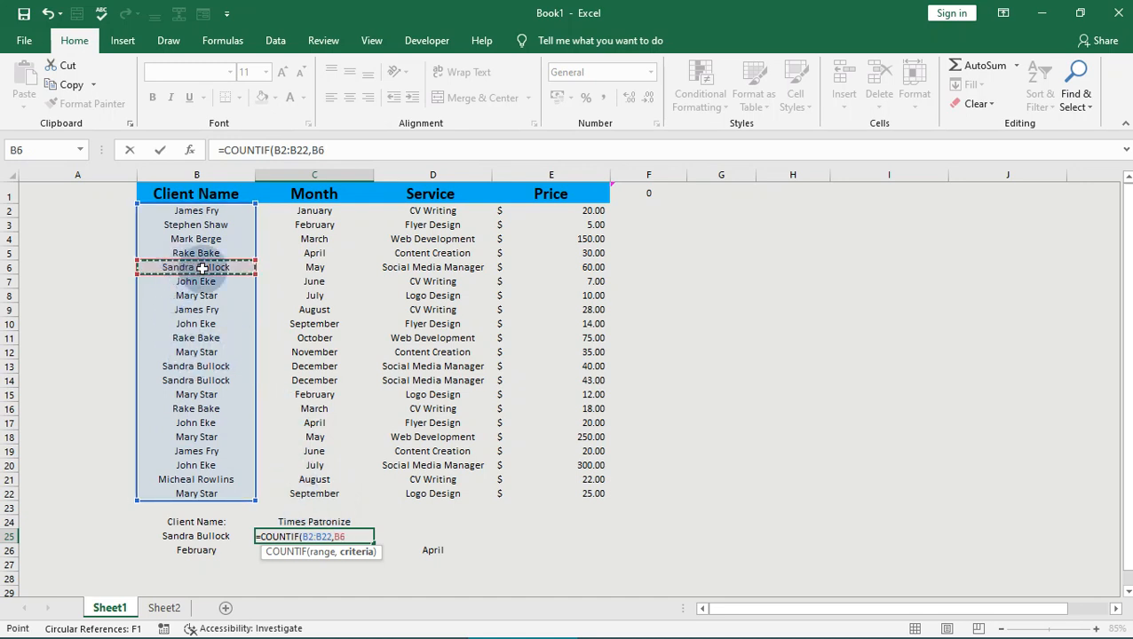
key(Return)
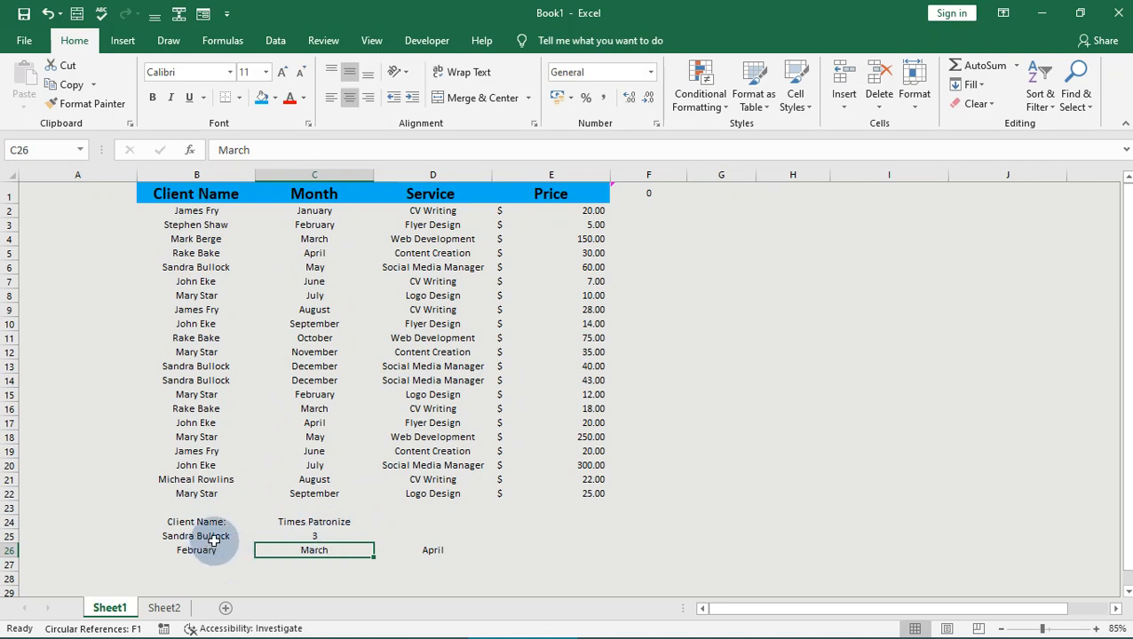
- Clear C25 and enter a COUNTIF formula there with range B2:B22 and cell B25 as the criterion
key(Up)
key(Delete)
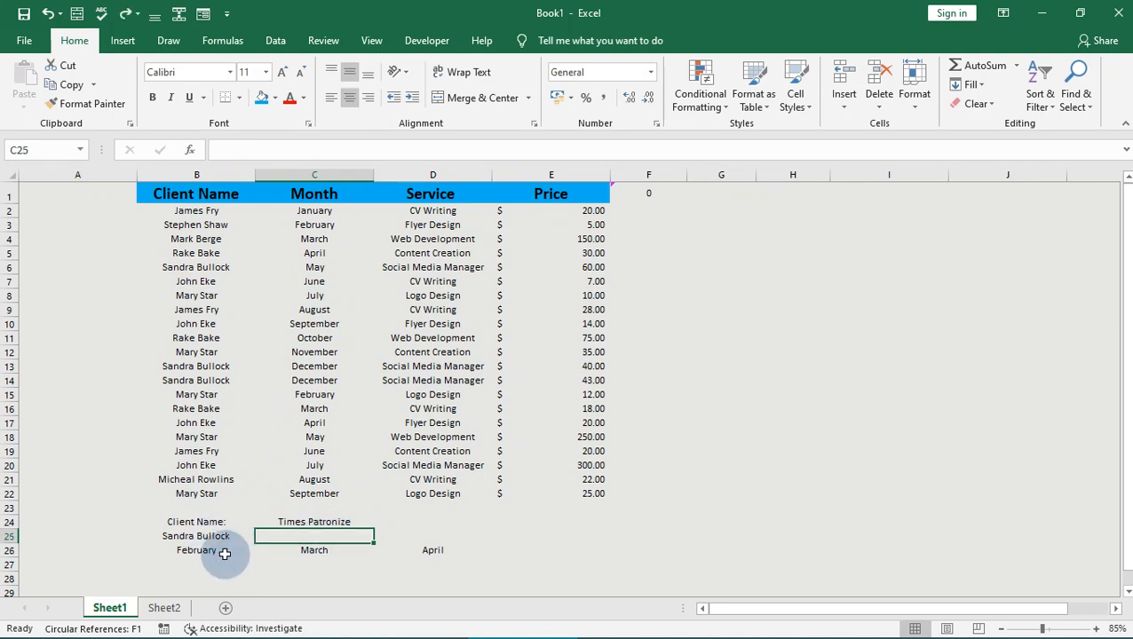
double_click(293, 537)
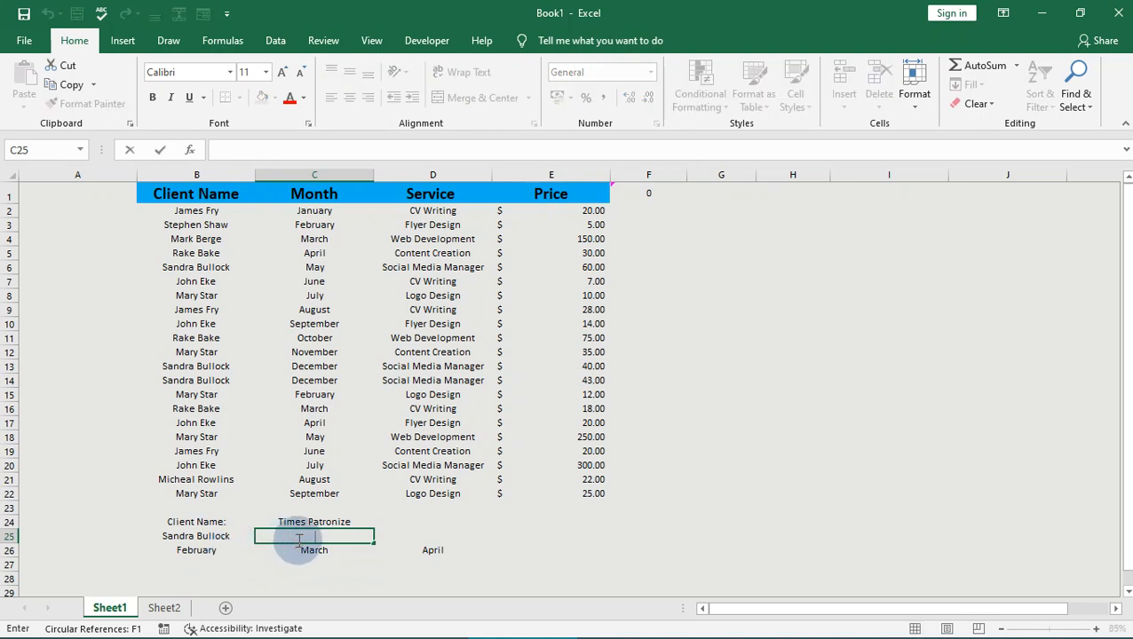
text(=count)
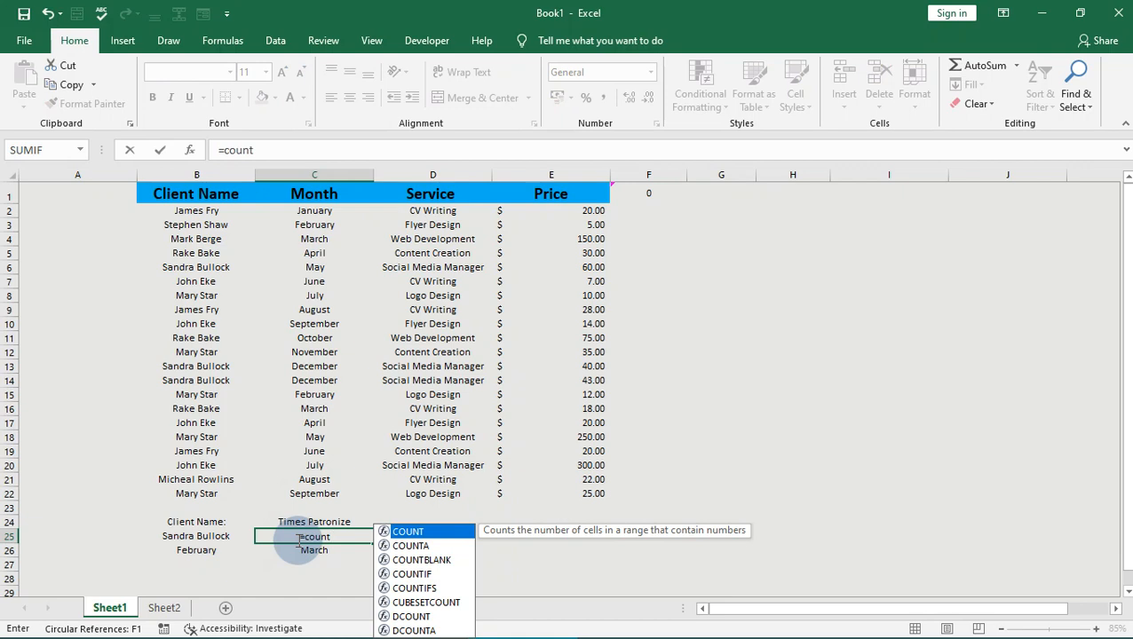
text(if)
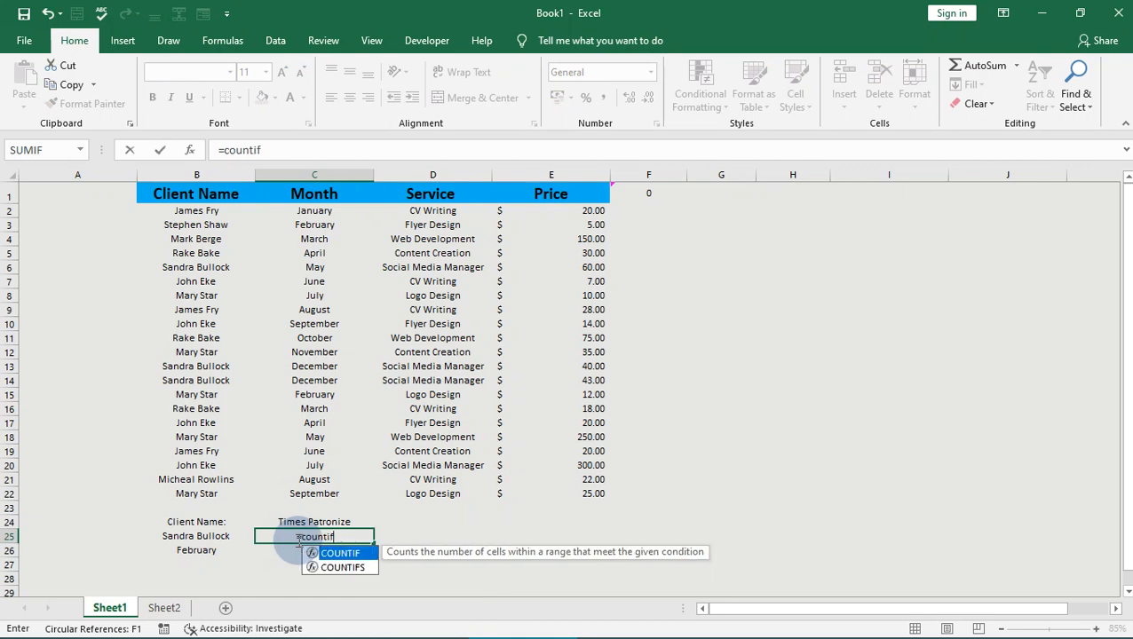
text(()
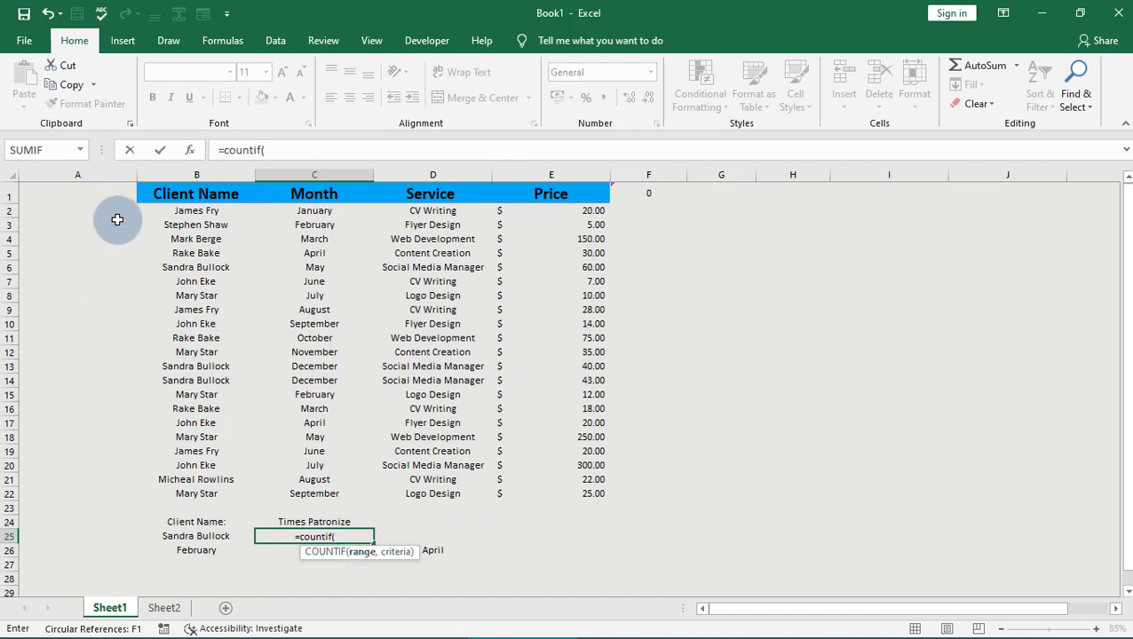
drag(161, 211, 295, 498)
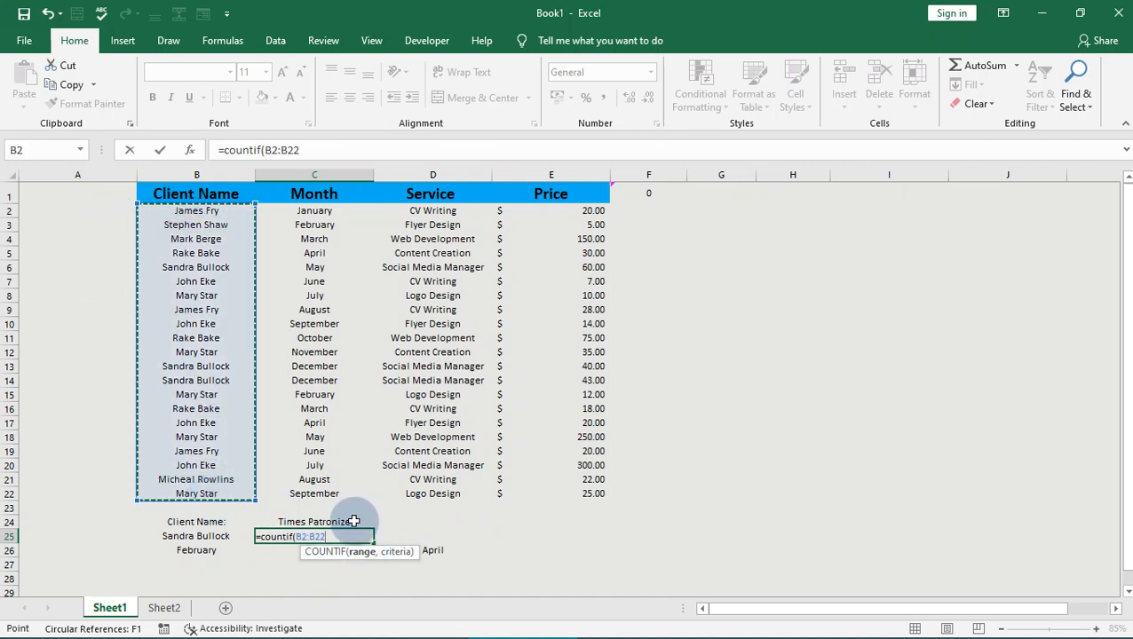
text(,)
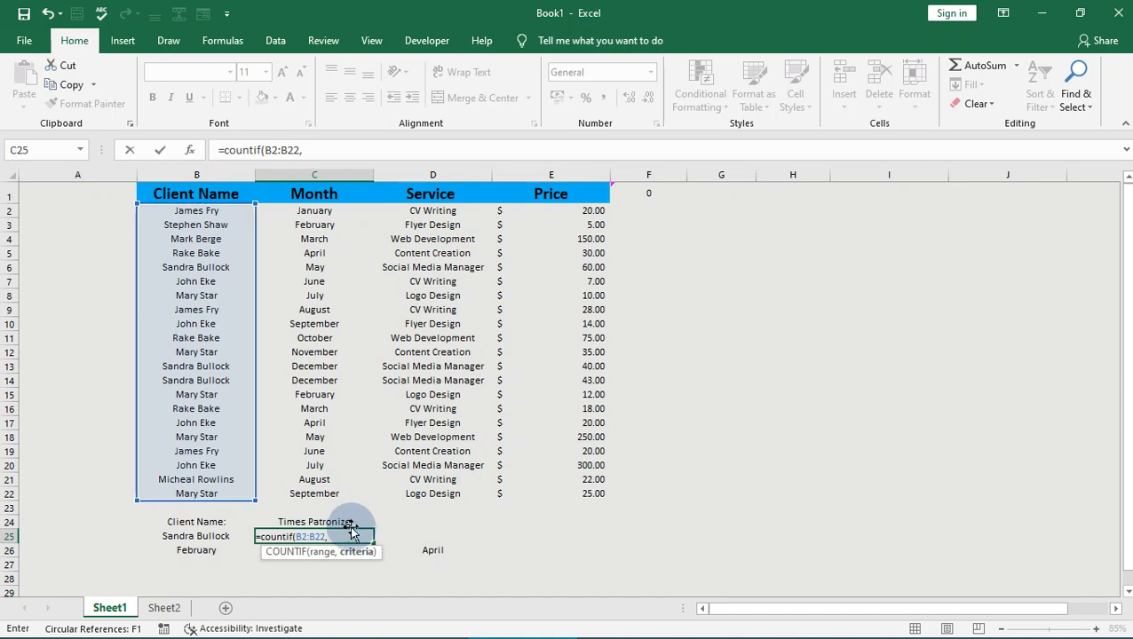
click(214, 538)
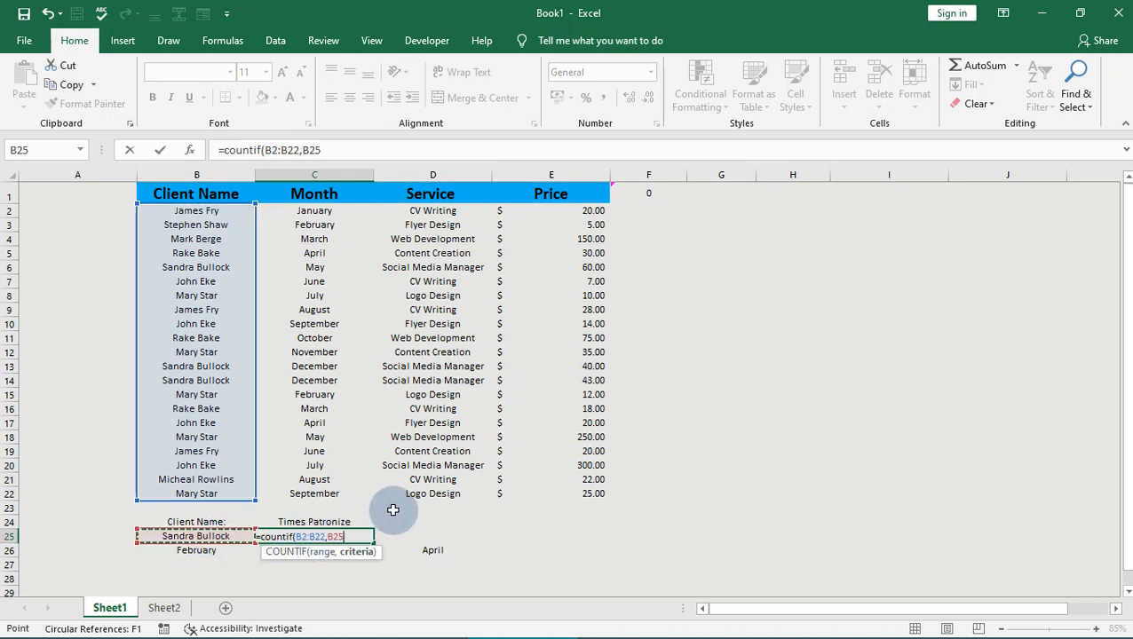
key(Return)
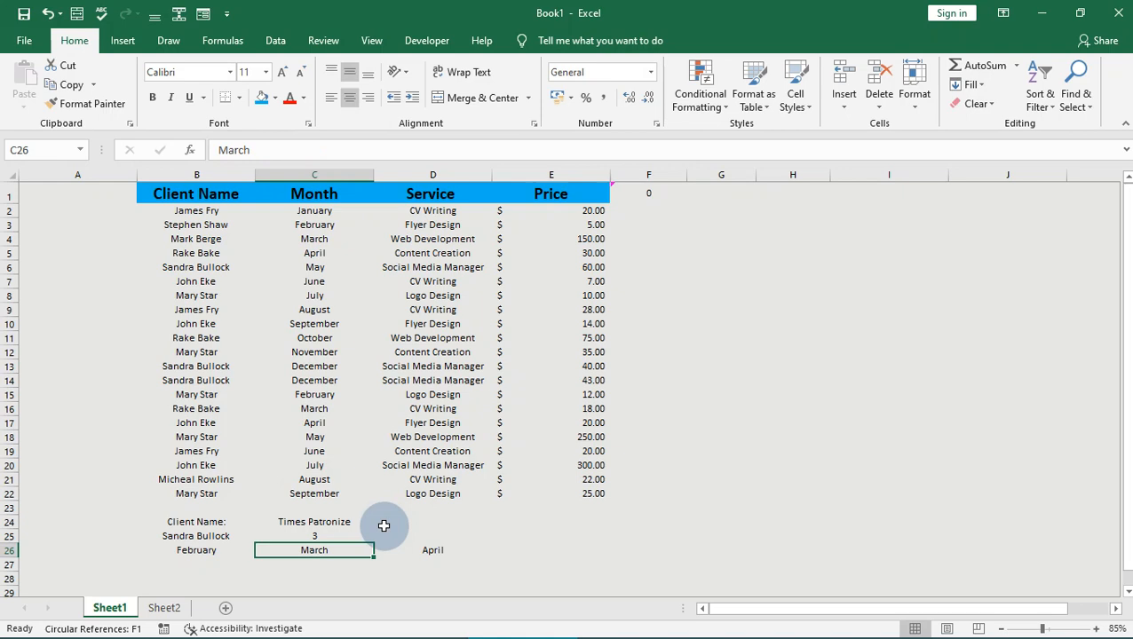
- Replace the client name in B25 with the full name listed in B2
click(214, 547)
double_click(227, 537)
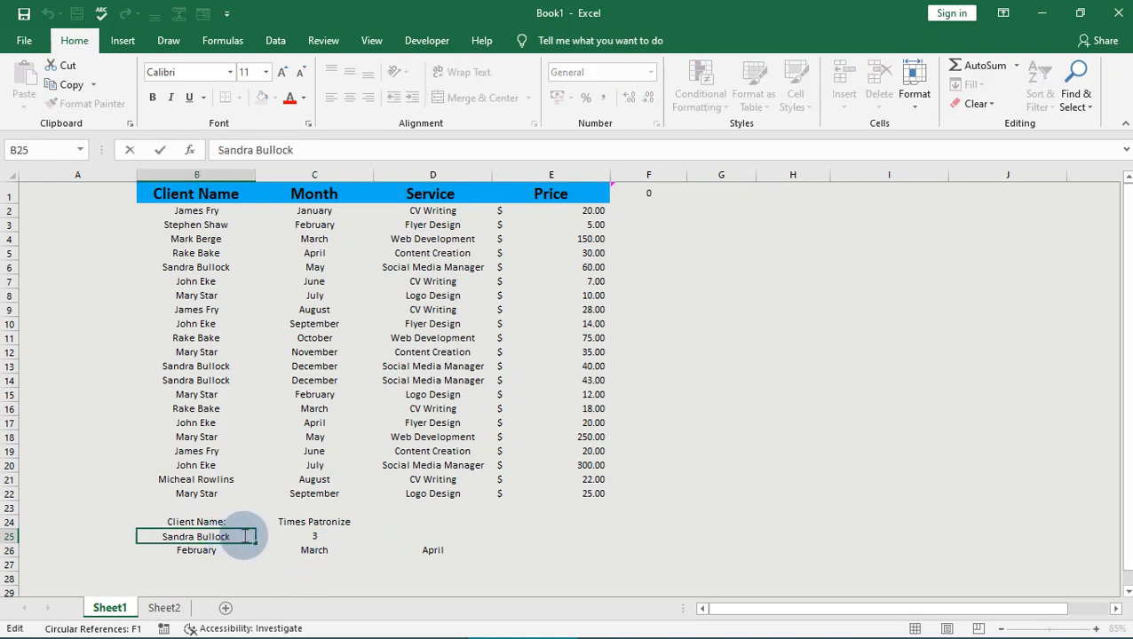
key(BackSpace)
key(BackSpace)
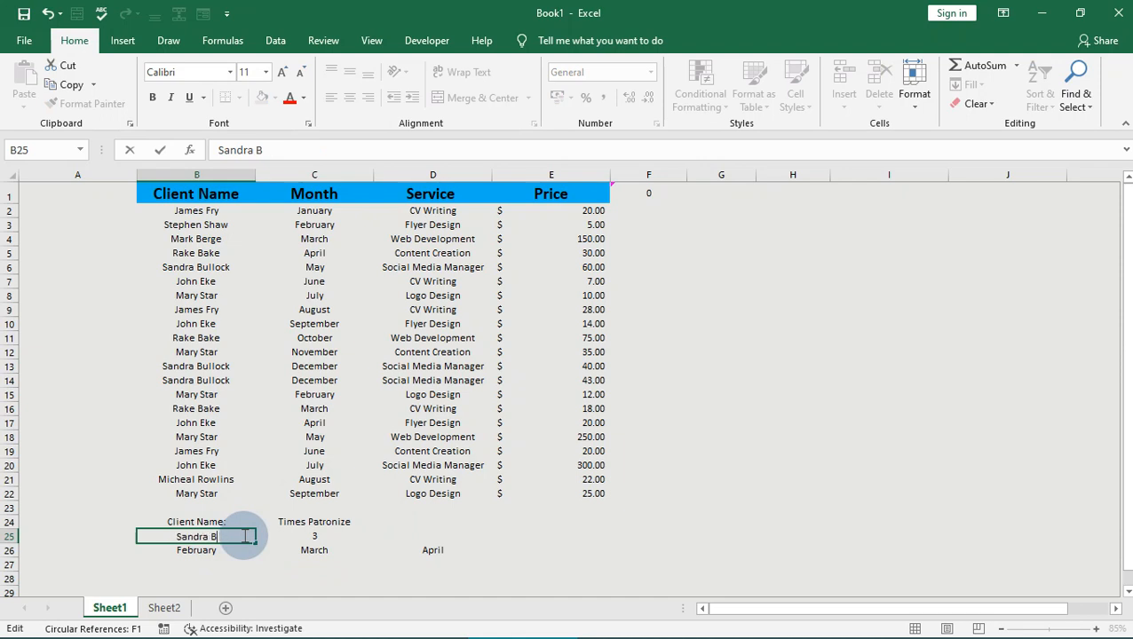
key(BackSpace)
key(BackSpace)
key(BackSpace)
key(BackSpace)
key(BackSpace)
key(BackSpace)
key(BackSpace)
key(BackSpace)
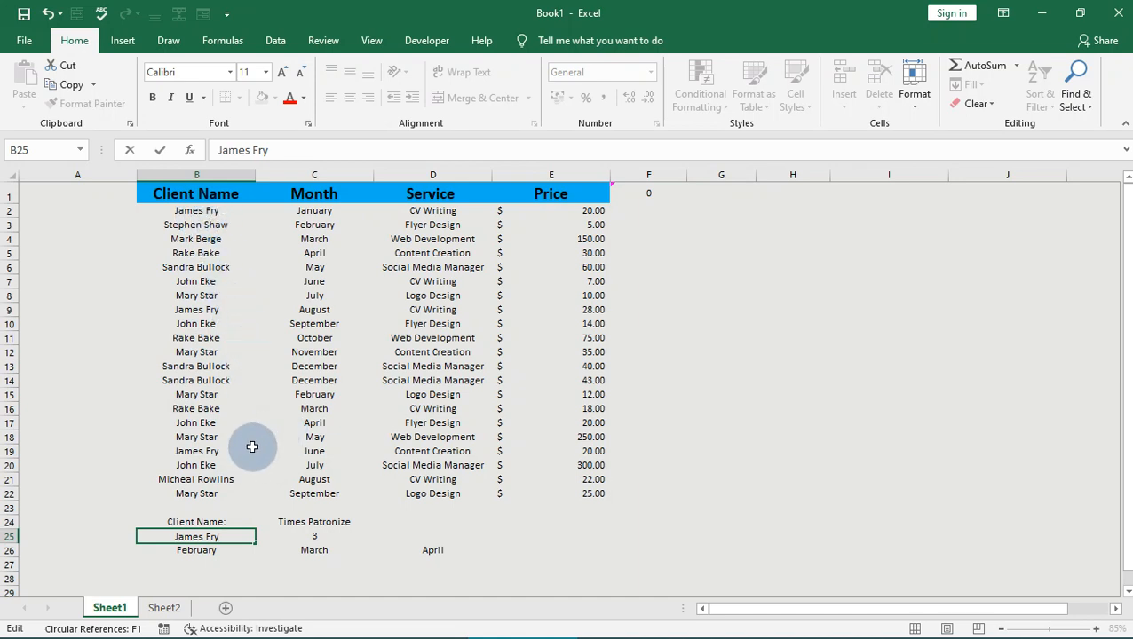
key(Return)
- Change the client name in B25 to the full name listed in B7, and review the COUNTIF formula in C25
double_click(221, 536)
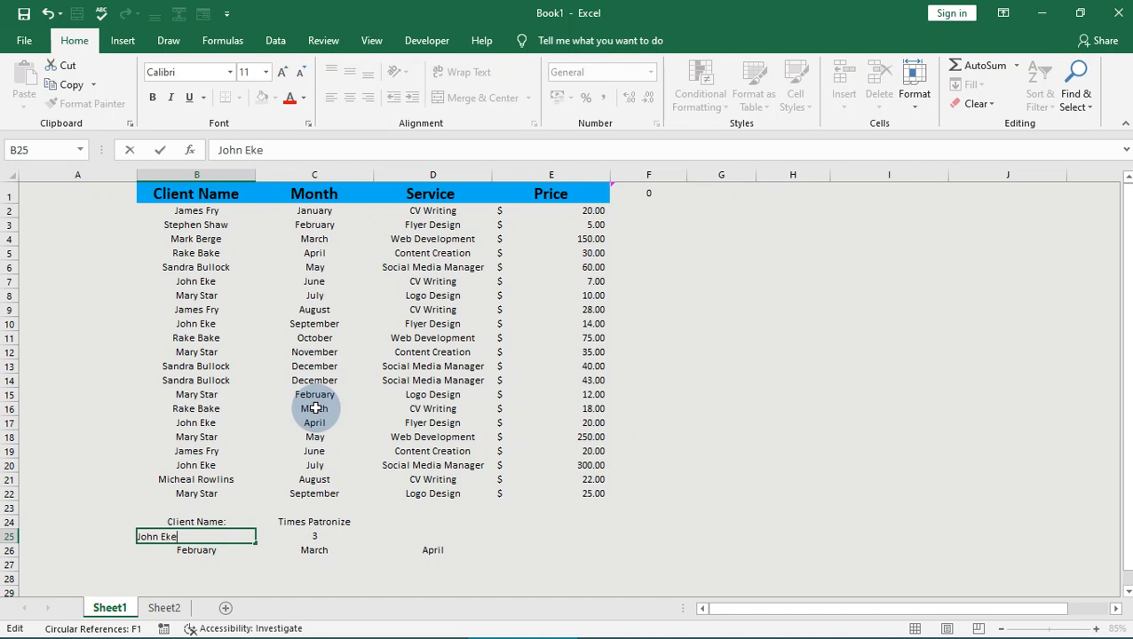
key(Return)
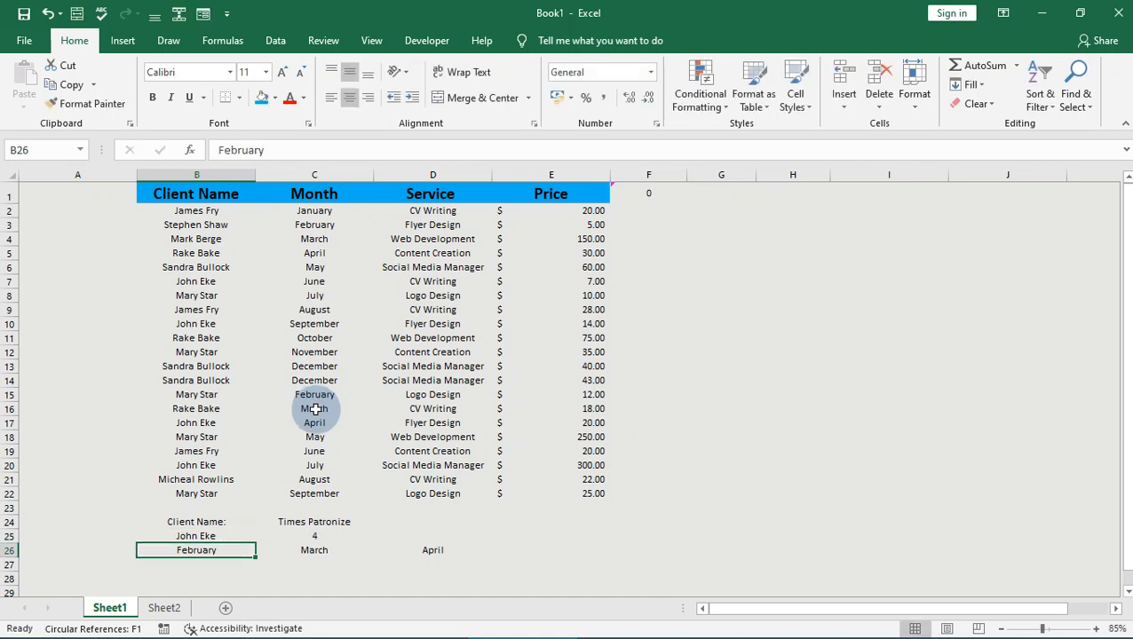
click(312, 532)
double_click(313, 534)
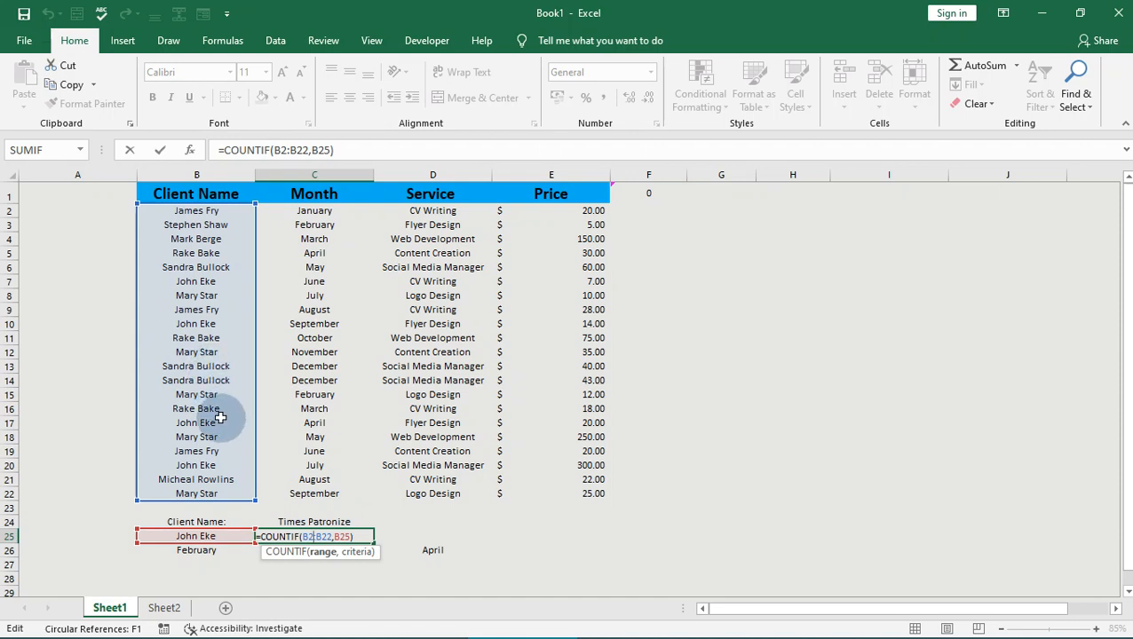
click(212, 563)
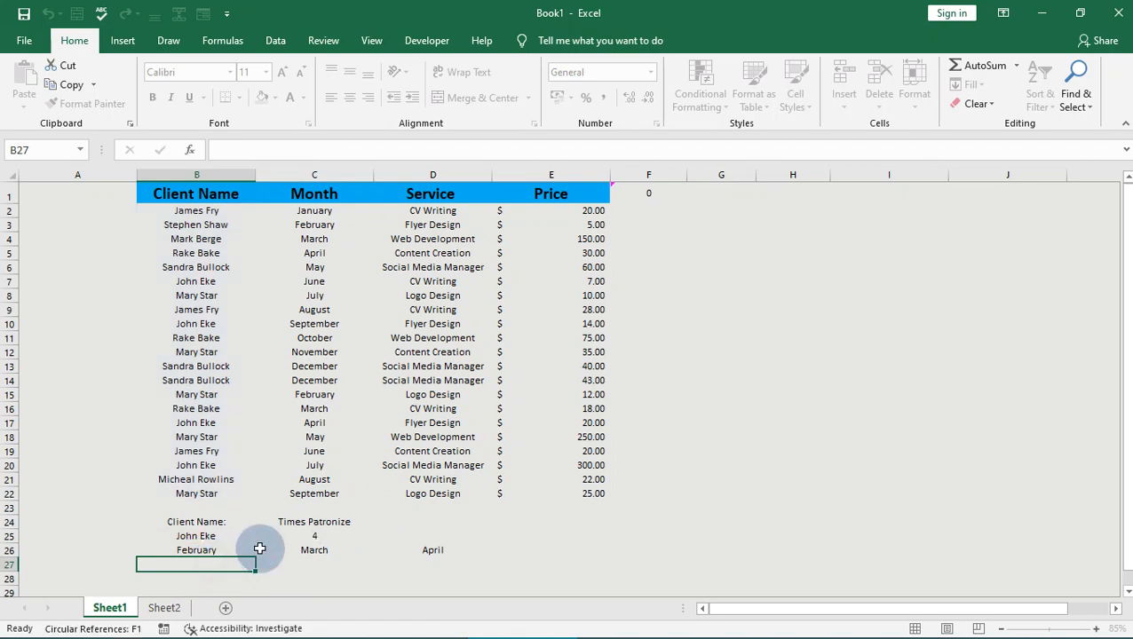
- Start a COUNTIFS formula in C27 with B4:B22 as the first criteria range and B25 as its criterion
click(311, 561)
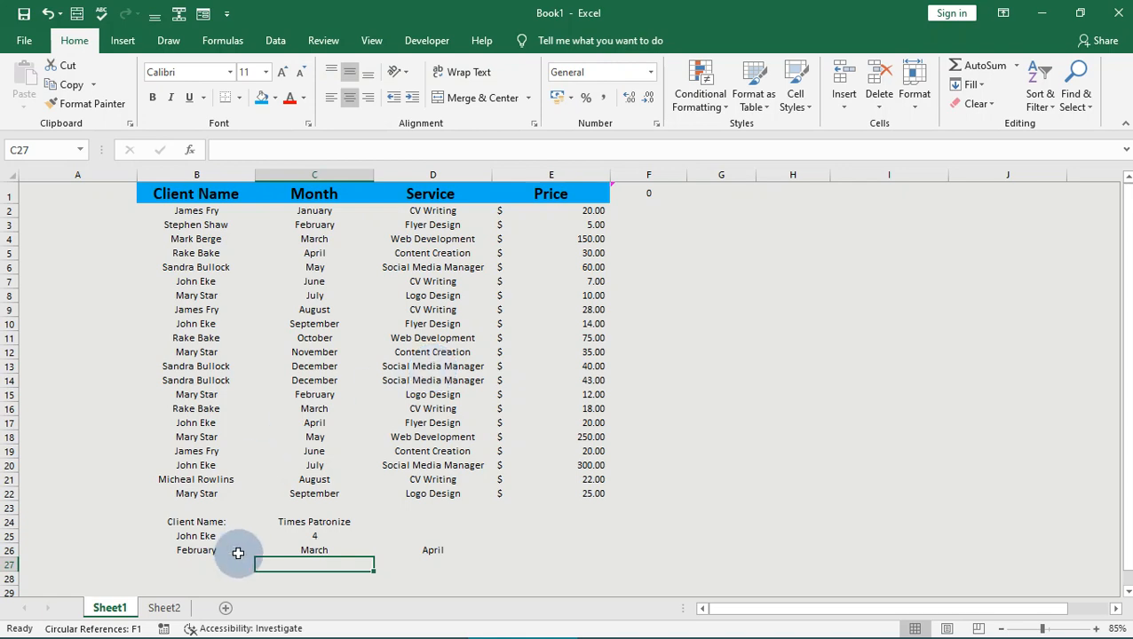
double_click(322, 564)
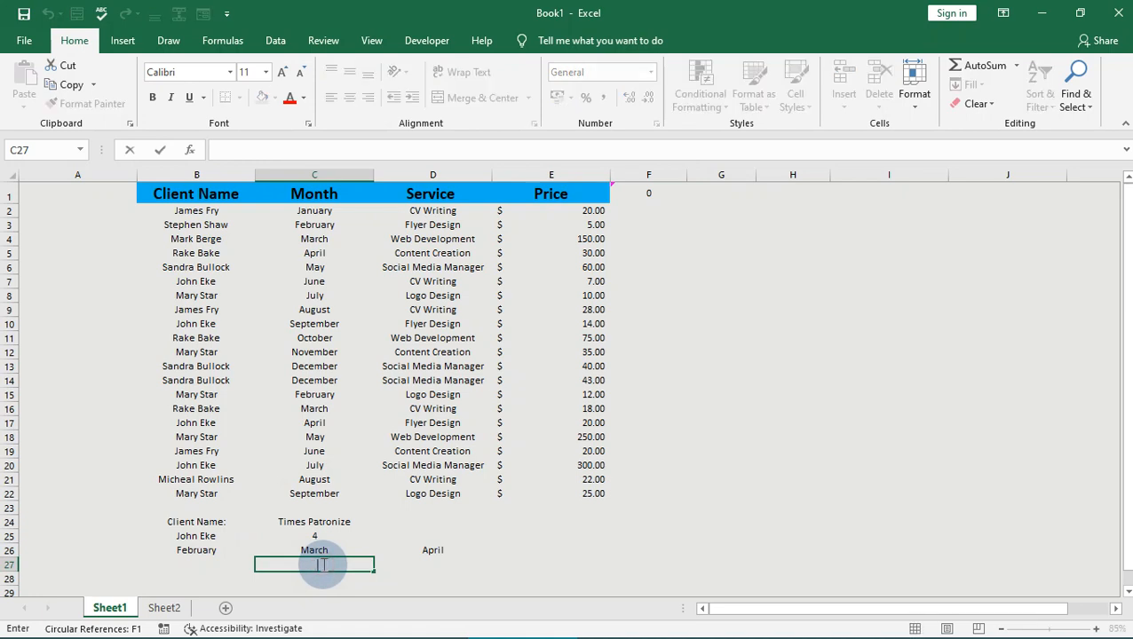
text(=count)
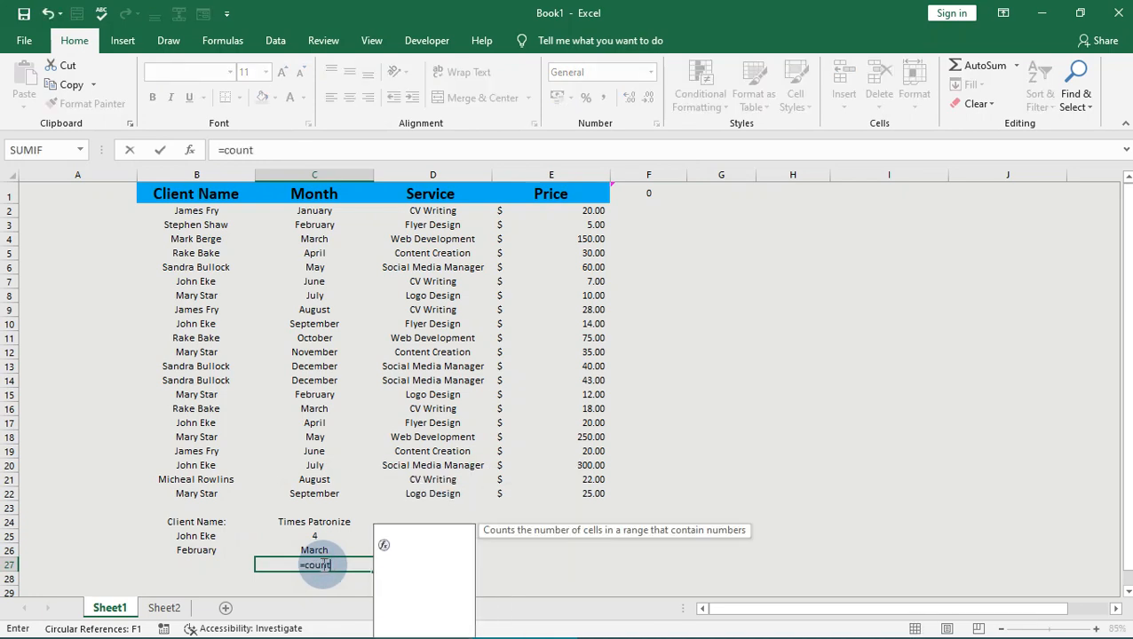
text(ifs)
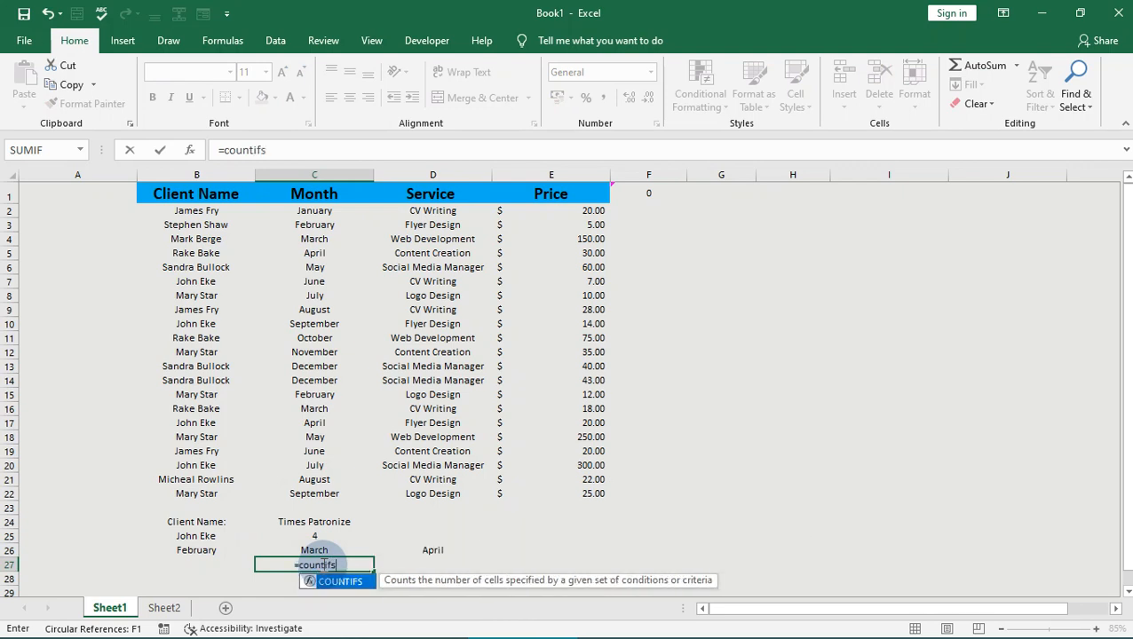
text(*)
key(BackSpace)
text(()
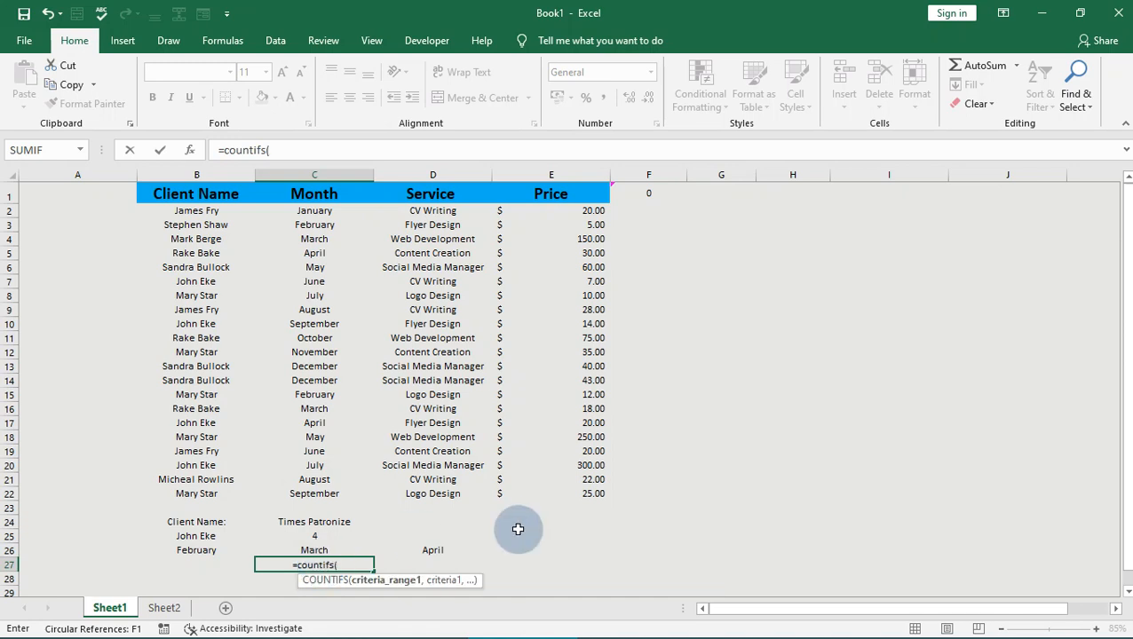
scroll(502, 522, down, 1)
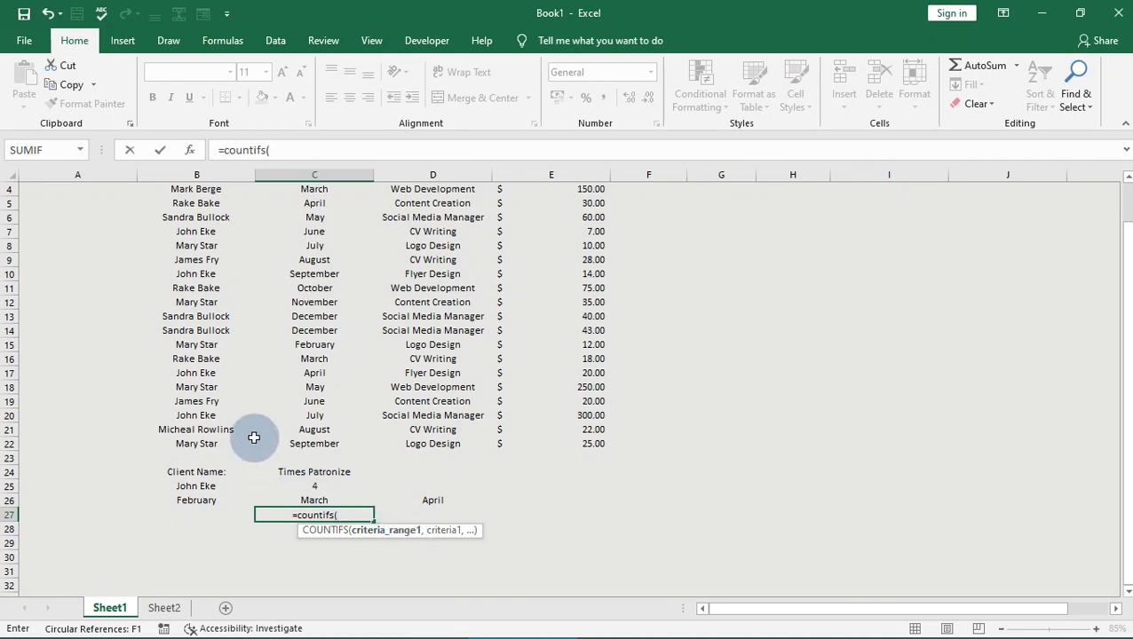
click(192, 189)
drag(193, 189, 158, 446)
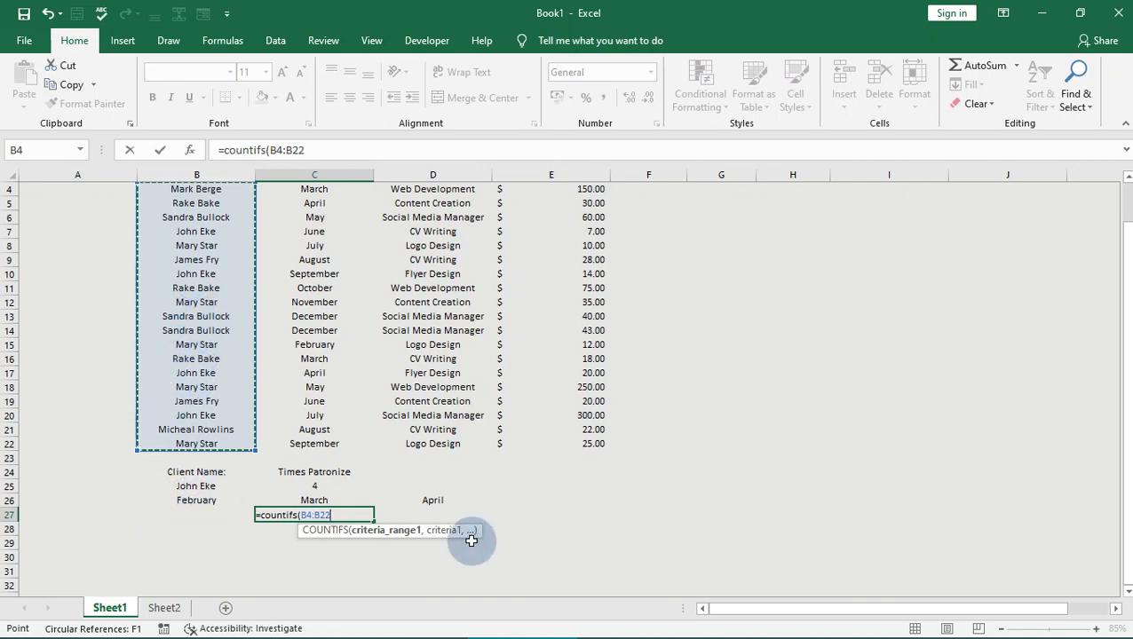
text(,)
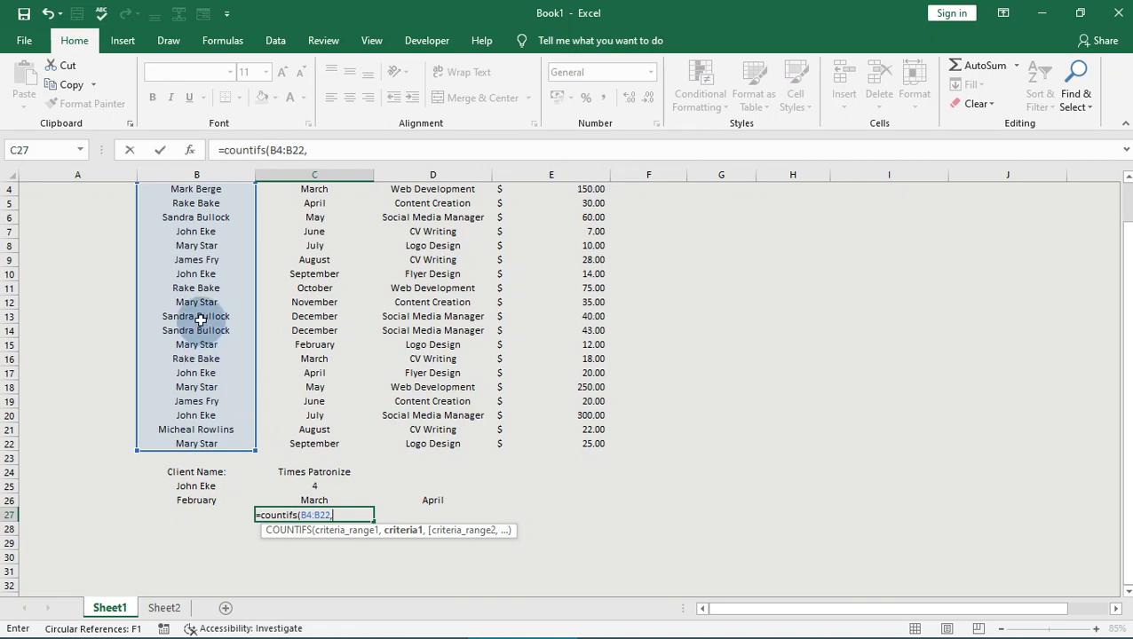
click(197, 486)
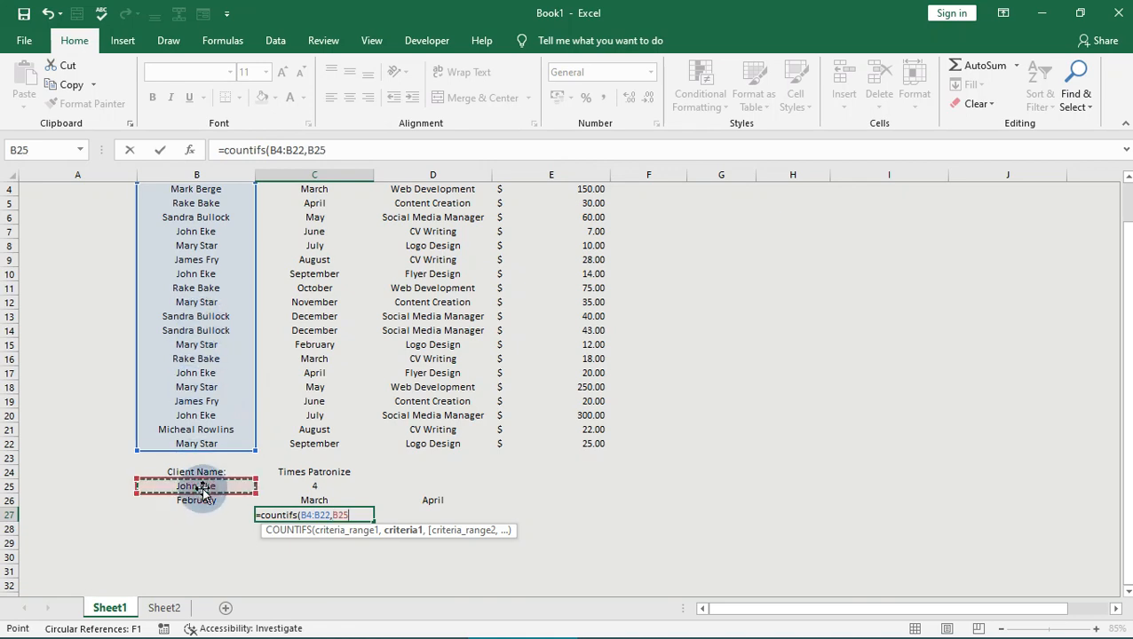
- Add C4:C22 as the second criteria range with C10 as its criterion, and complete the COUNTIFS formula
text(,)
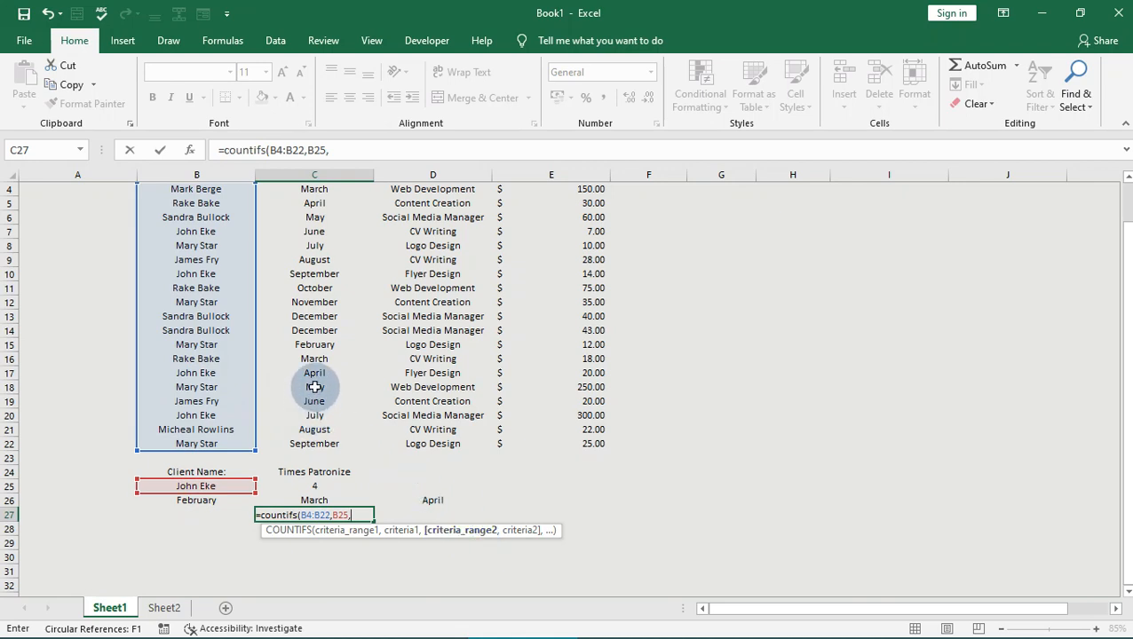
drag(318, 189, 319, 447)
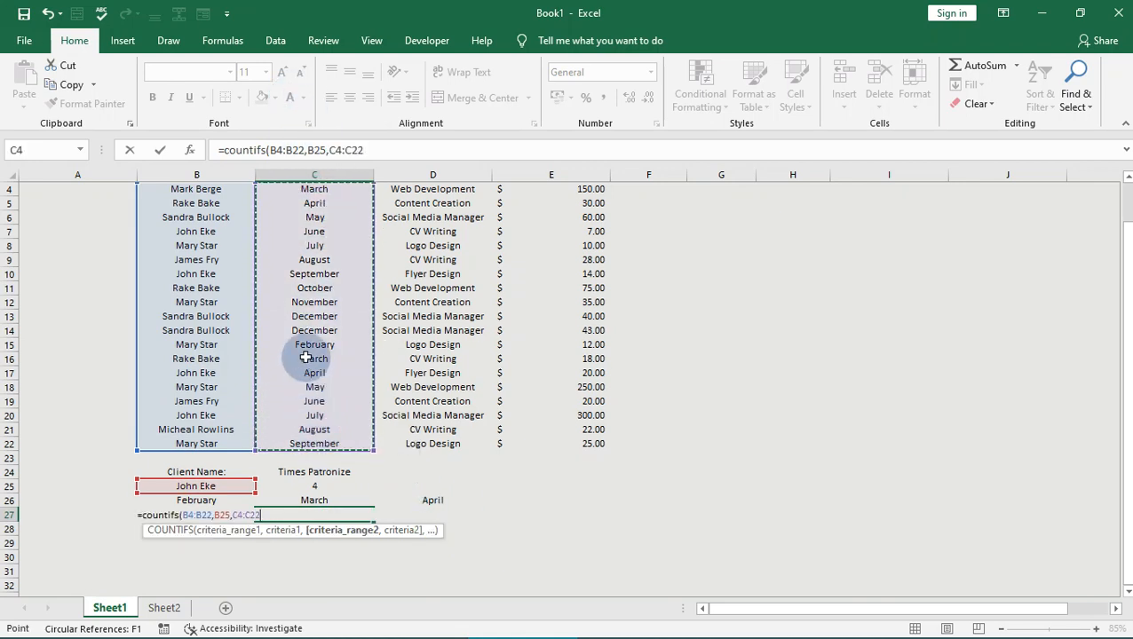
text(,)
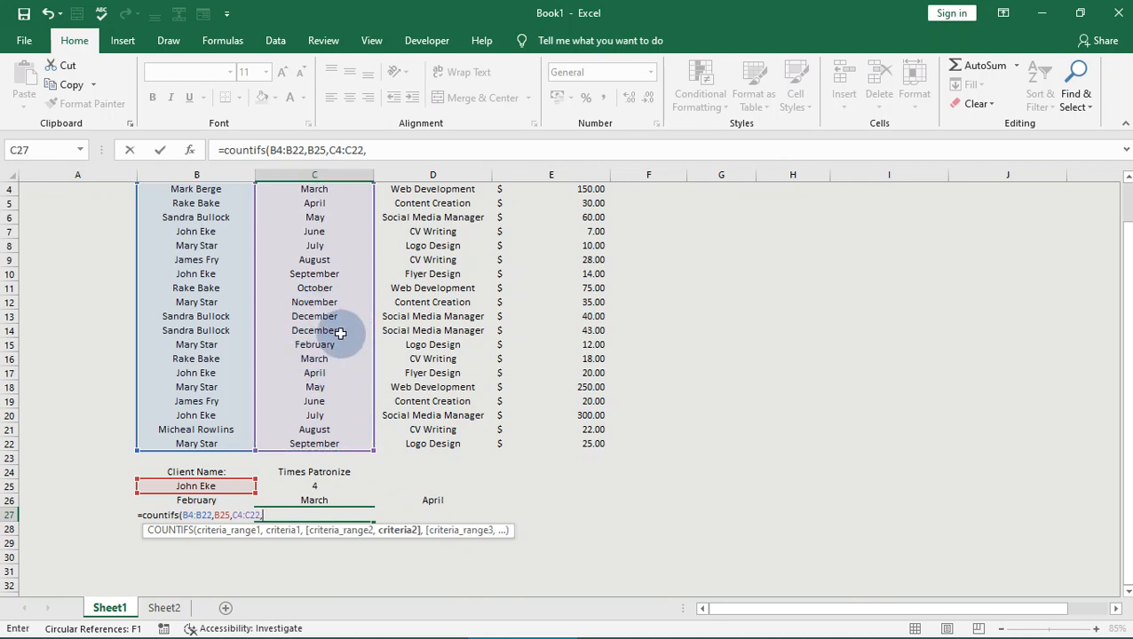
click(309, 276)
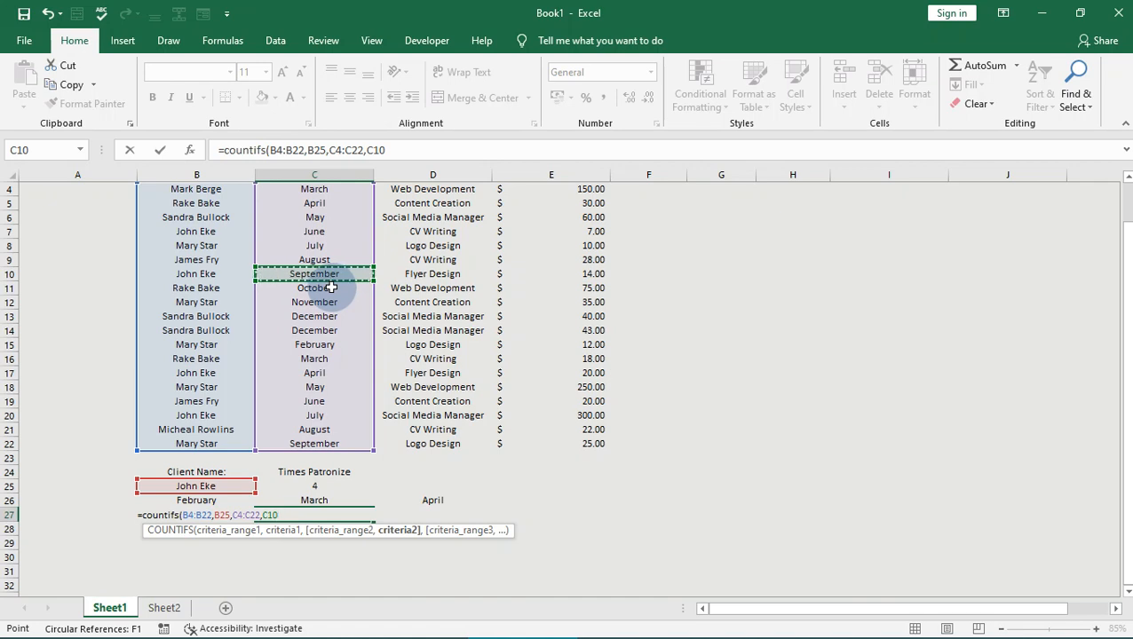
key(Return)
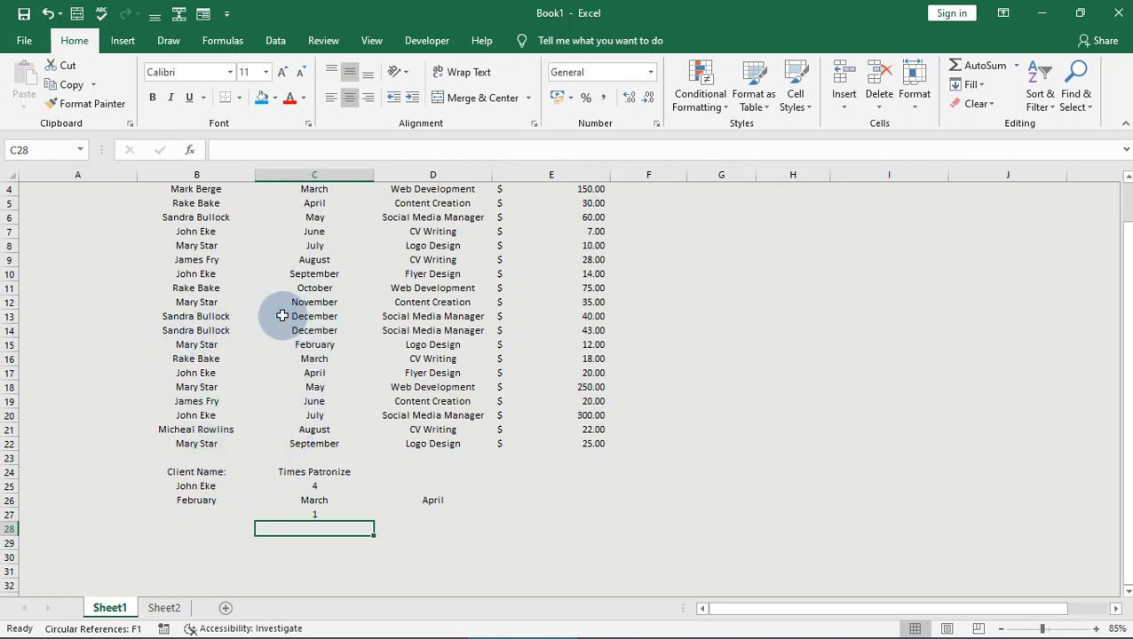
- Replace the client name in B25 with the full name listed in B6, and review the COUNTIFS formula in C27
click(203, 485)
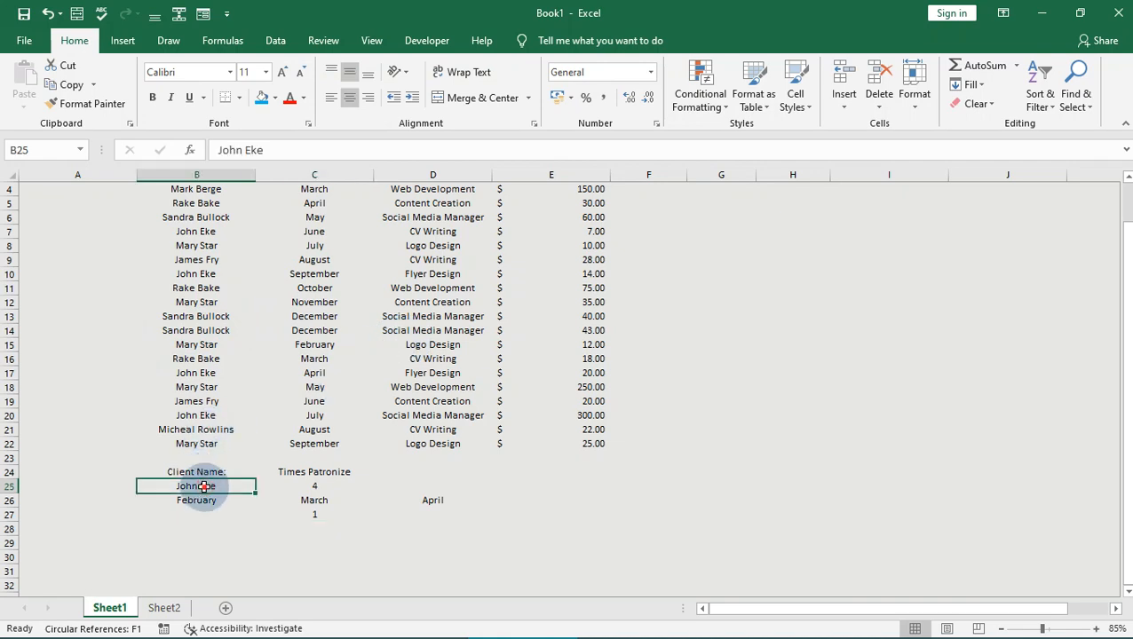
double_click(203, 485)
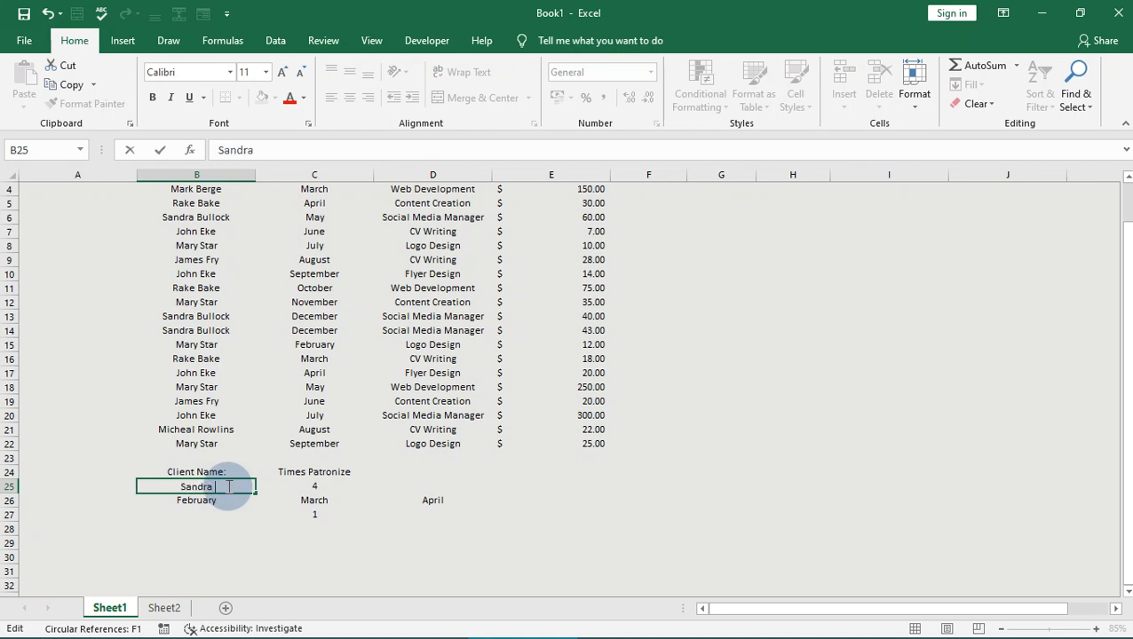
text(Sandra Bu)
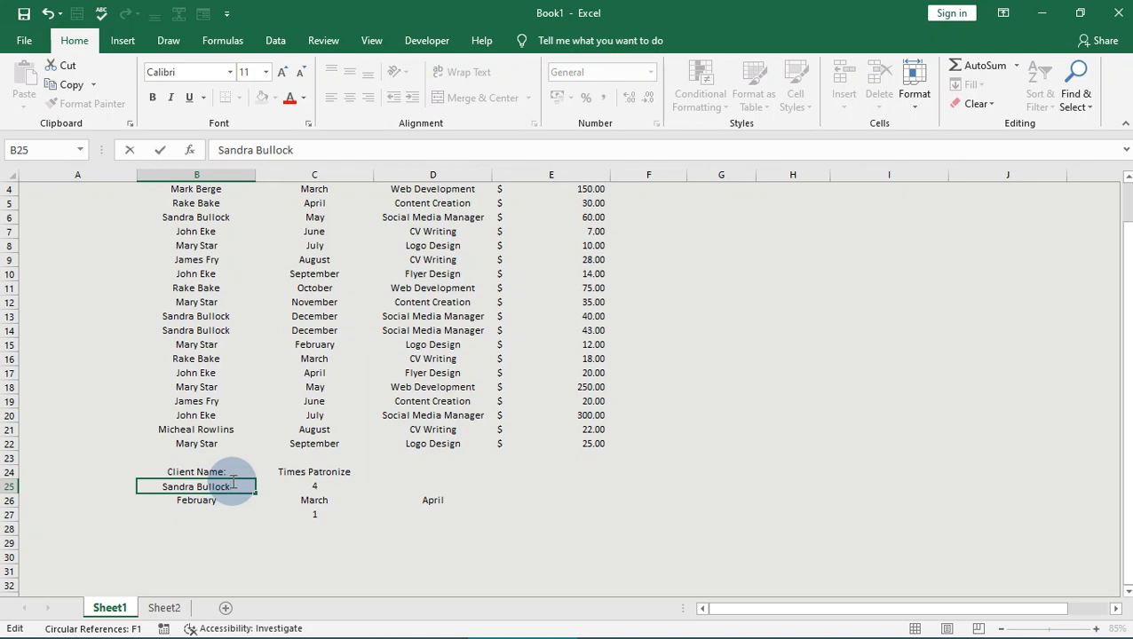
text(llock)
key(Return)
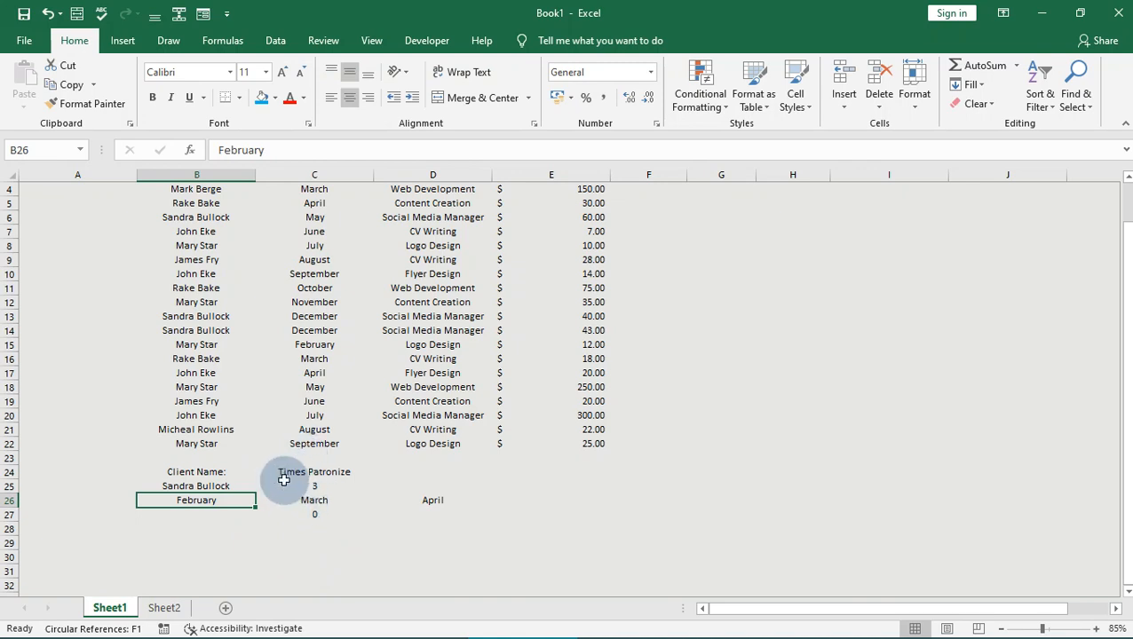
click(221, 485)
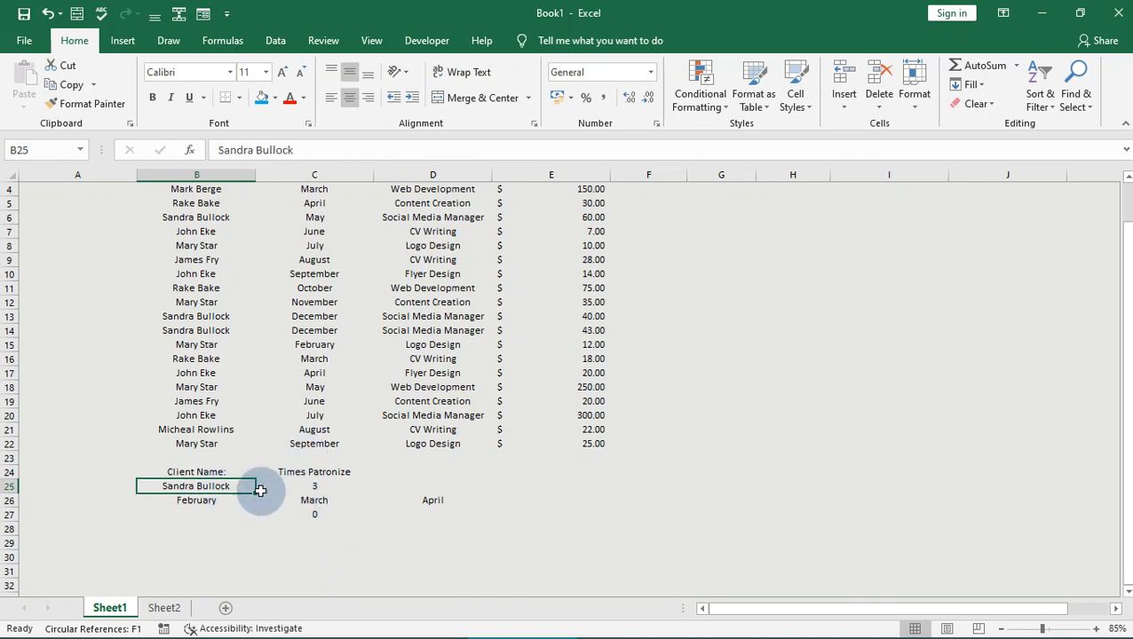
click(316, 514)
double_click(317, 513)
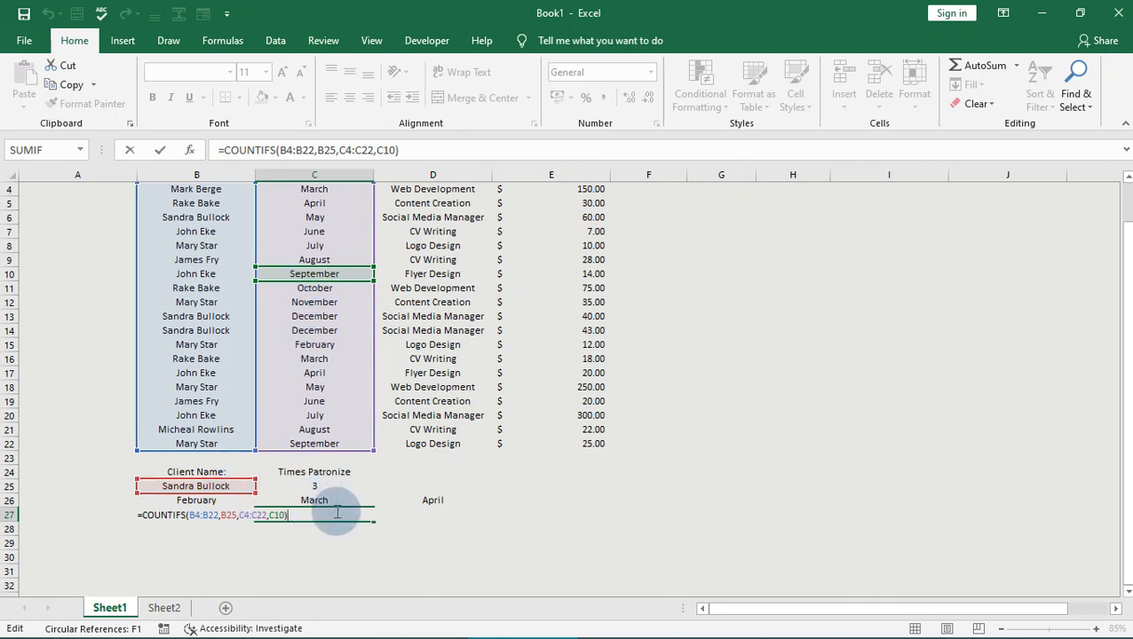
key(Return)
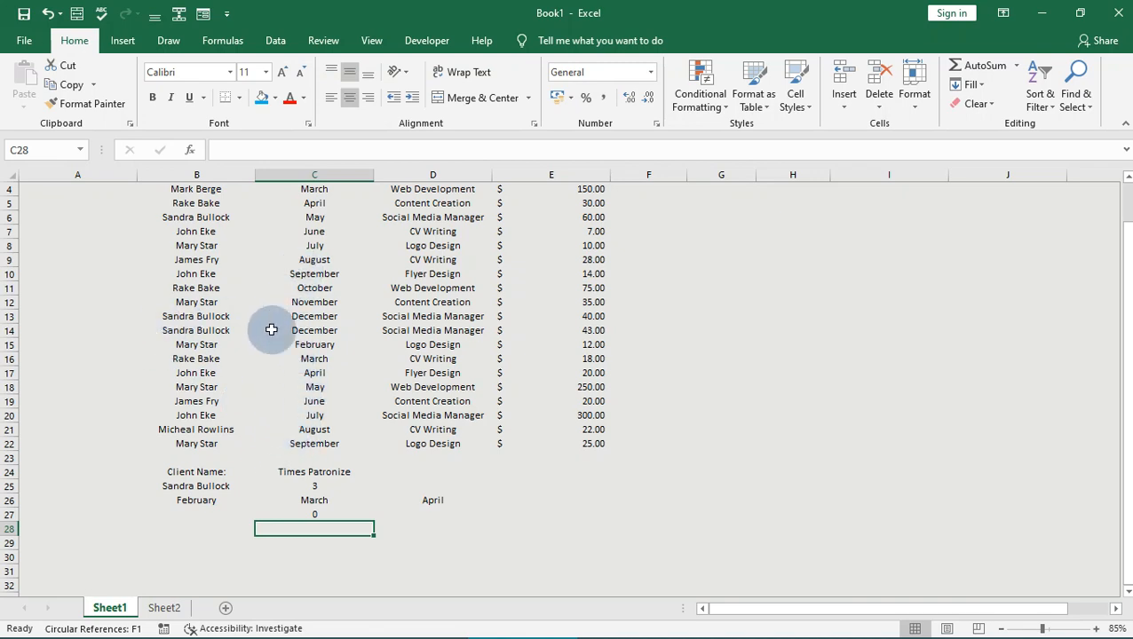
- Change the client name in B25 to the full name listed in B8, and check the count formulas in C27 and C25
click(204, 485)
double_click(233, 486)
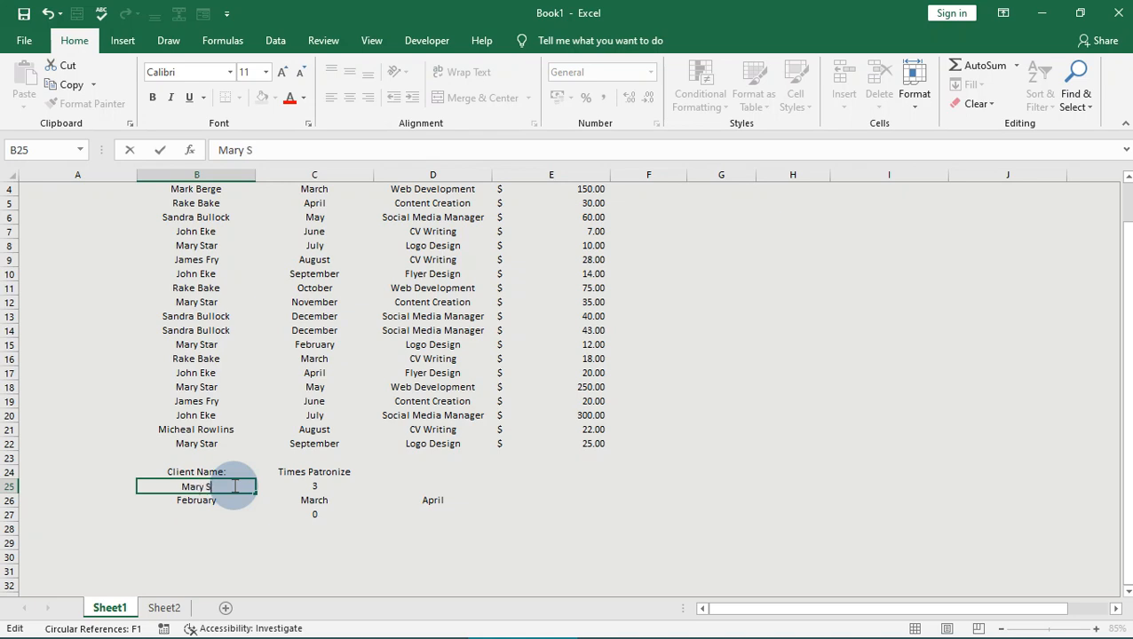
text(Mary Star)
key(Return)
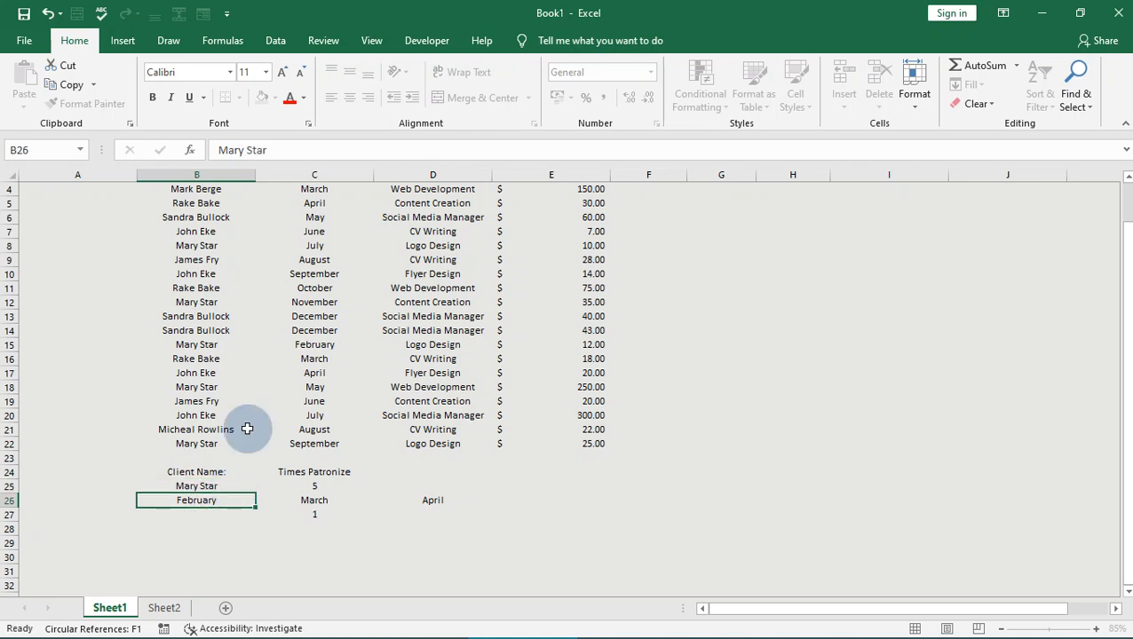
click(317, 516)
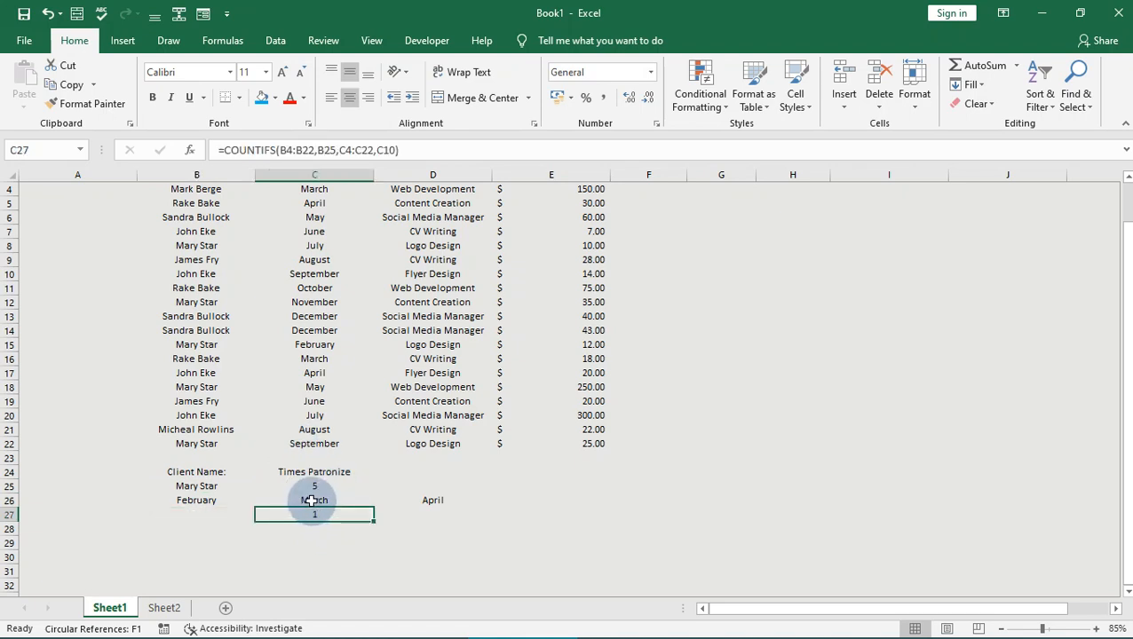
click(313, 500)
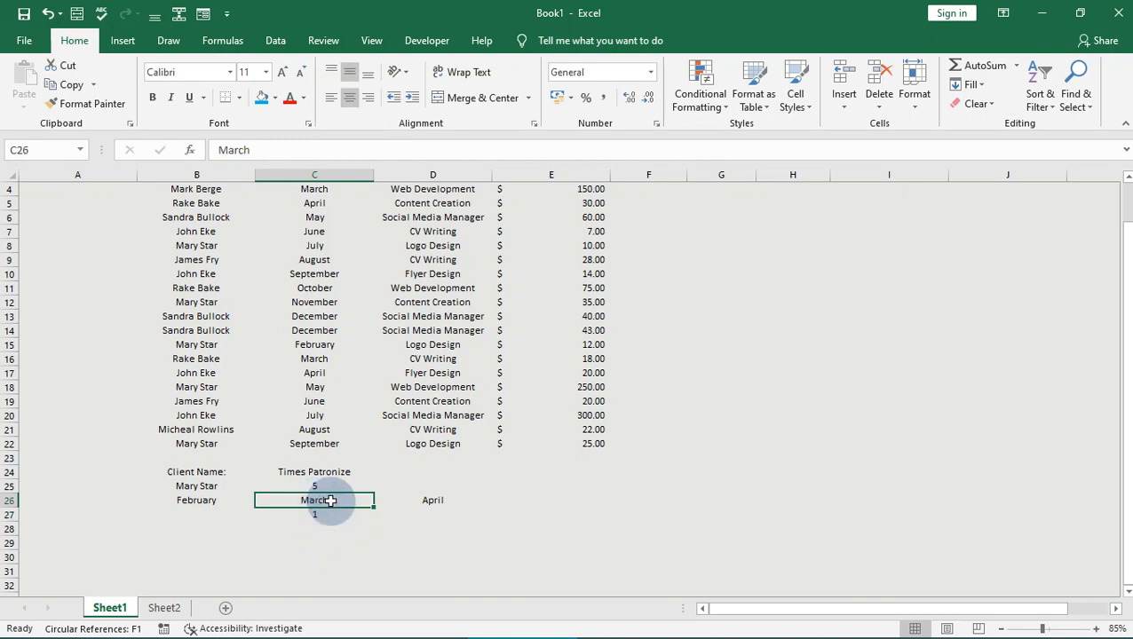
click(322, 515)
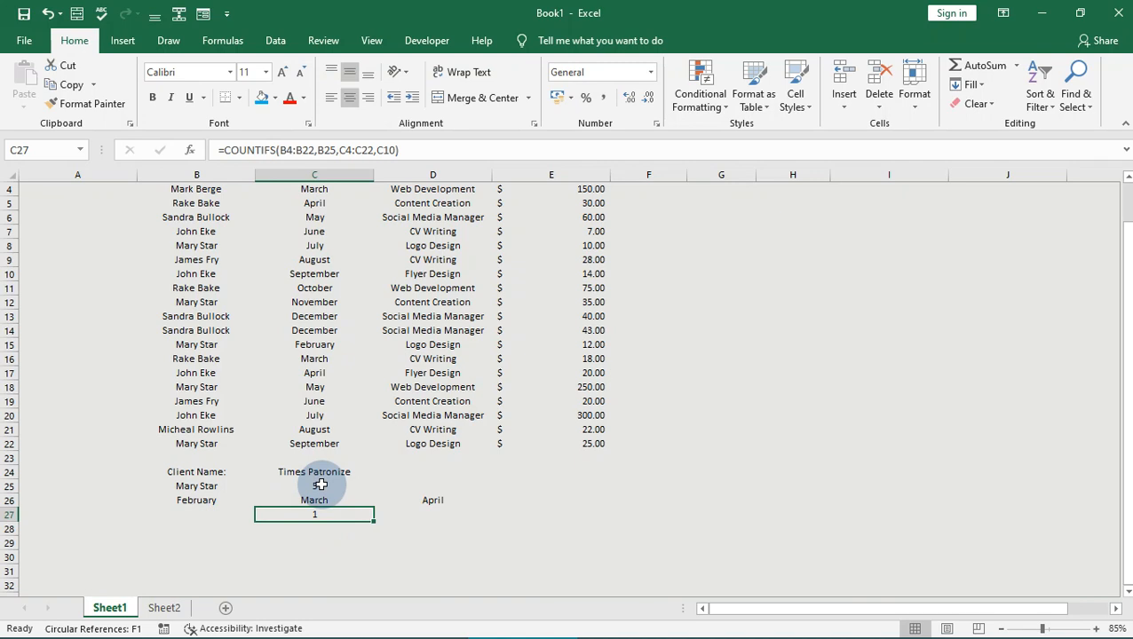
click(321, 485)
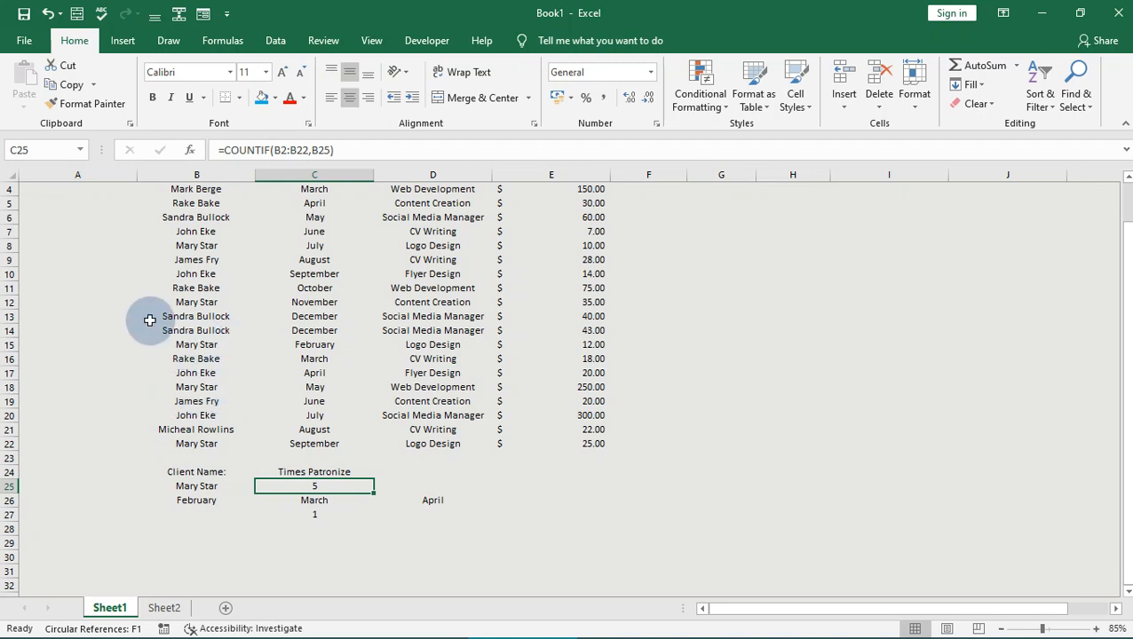
- Change the month in C26 to September
double_click(326, 500)
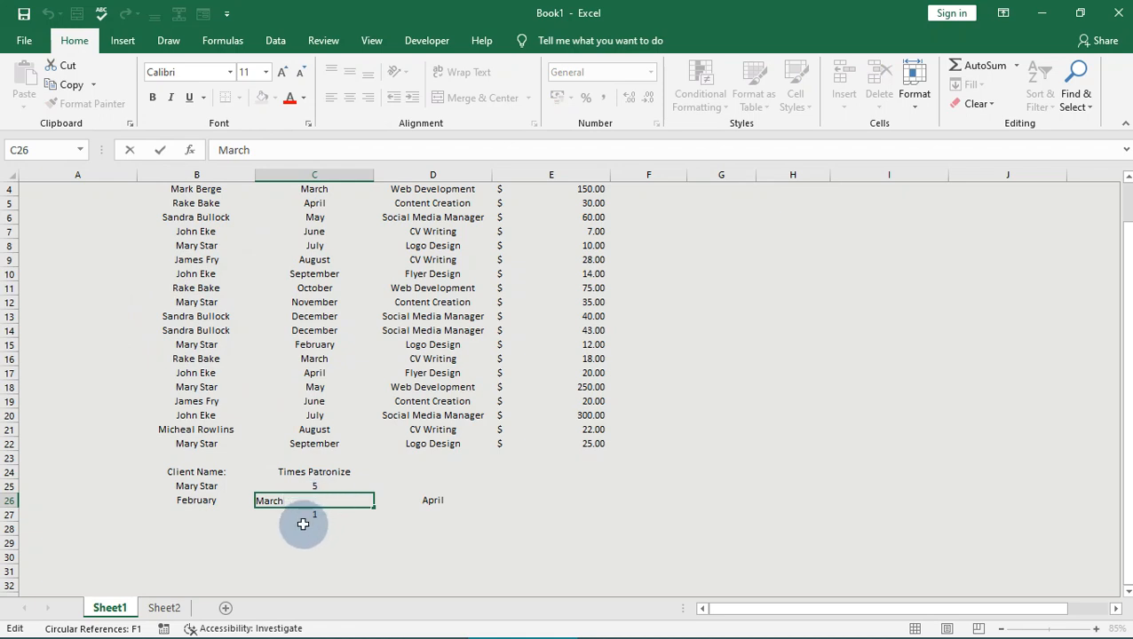
key(Return)
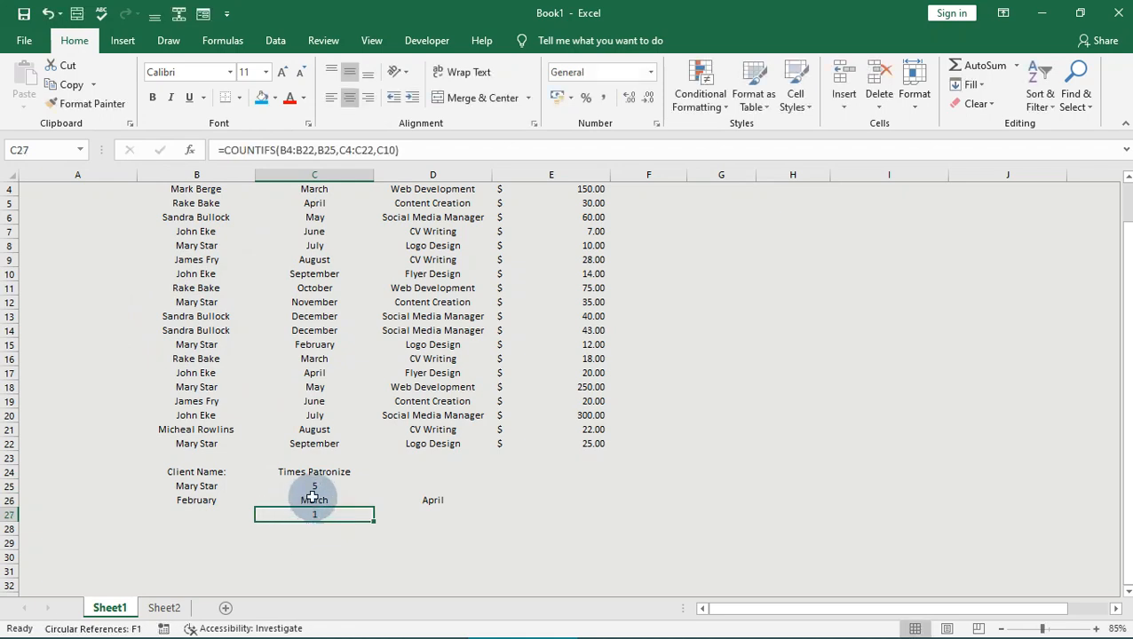
click(313, 498)
double_click(331, 500)
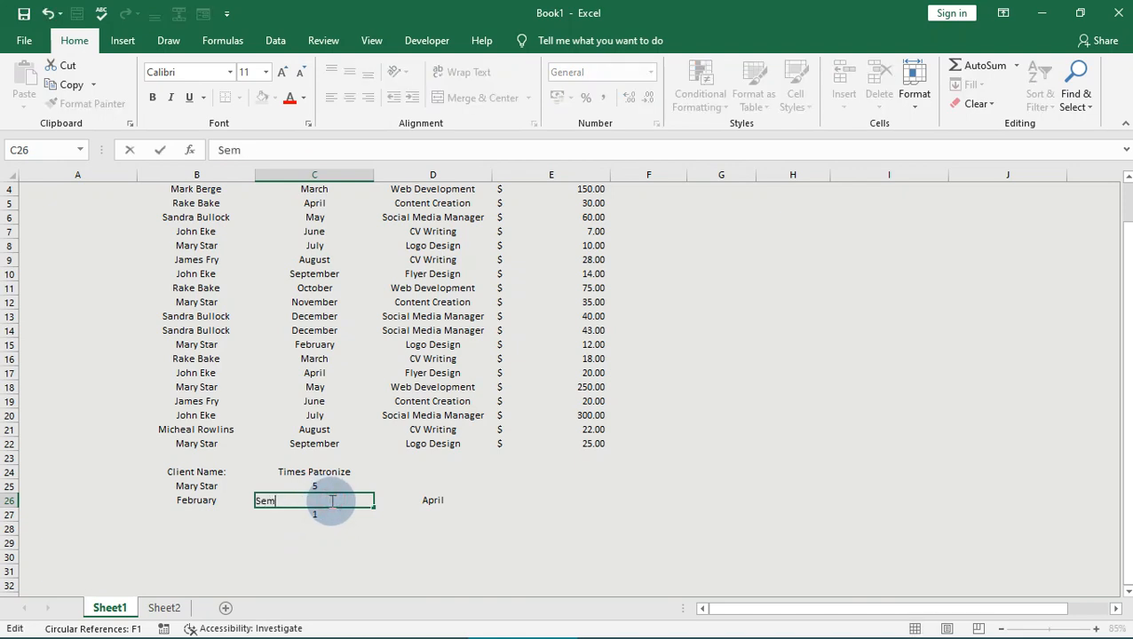
text(Semptember)
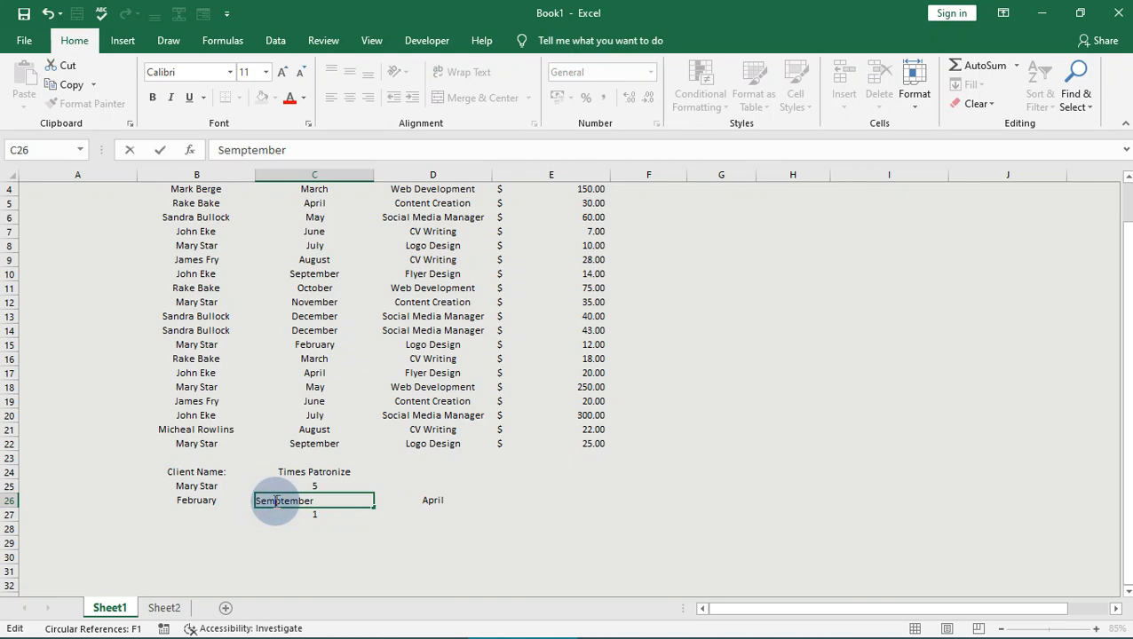
key(Return)
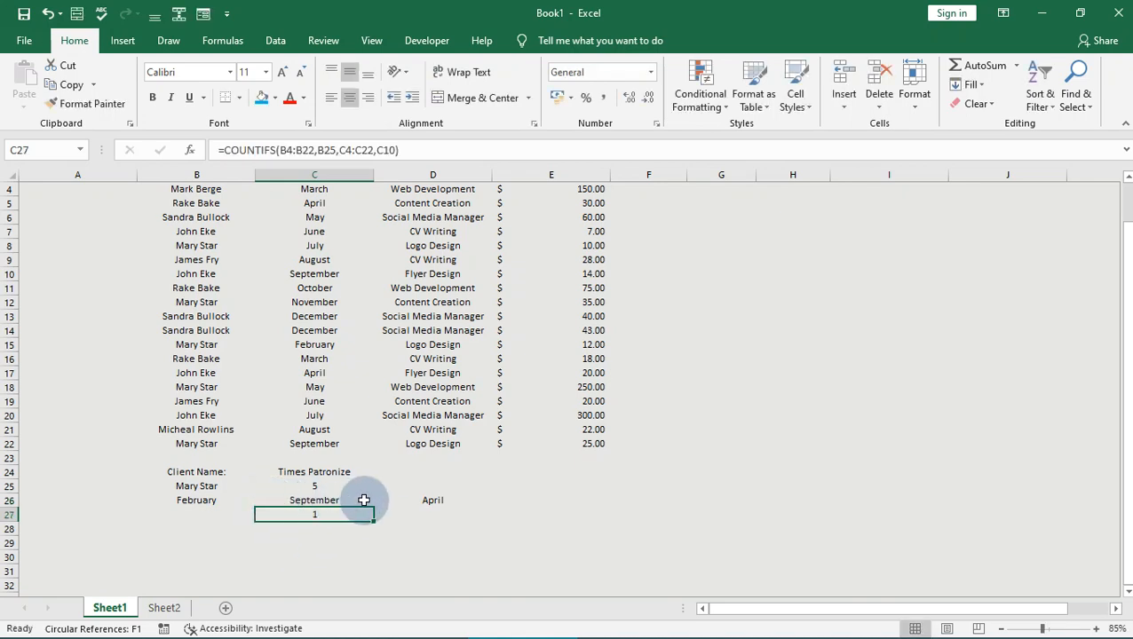
- Extend the COUNTIFS formula in C27 with D4:D22 as the third criteria range and D22 as its criterion
double_click(320, 515)
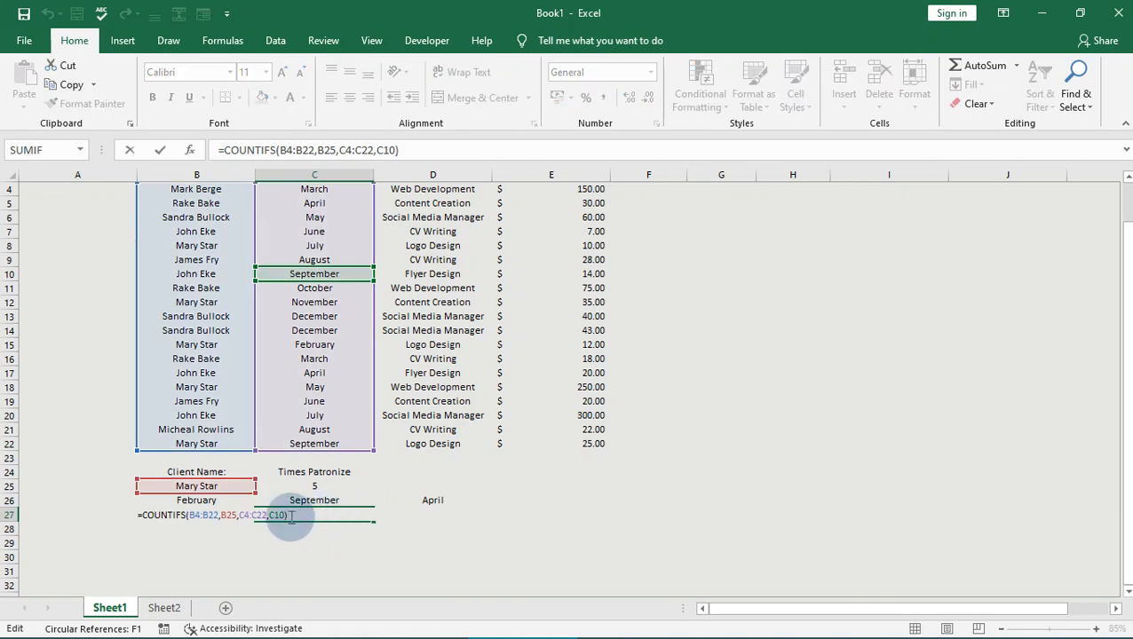
click(283, 516)
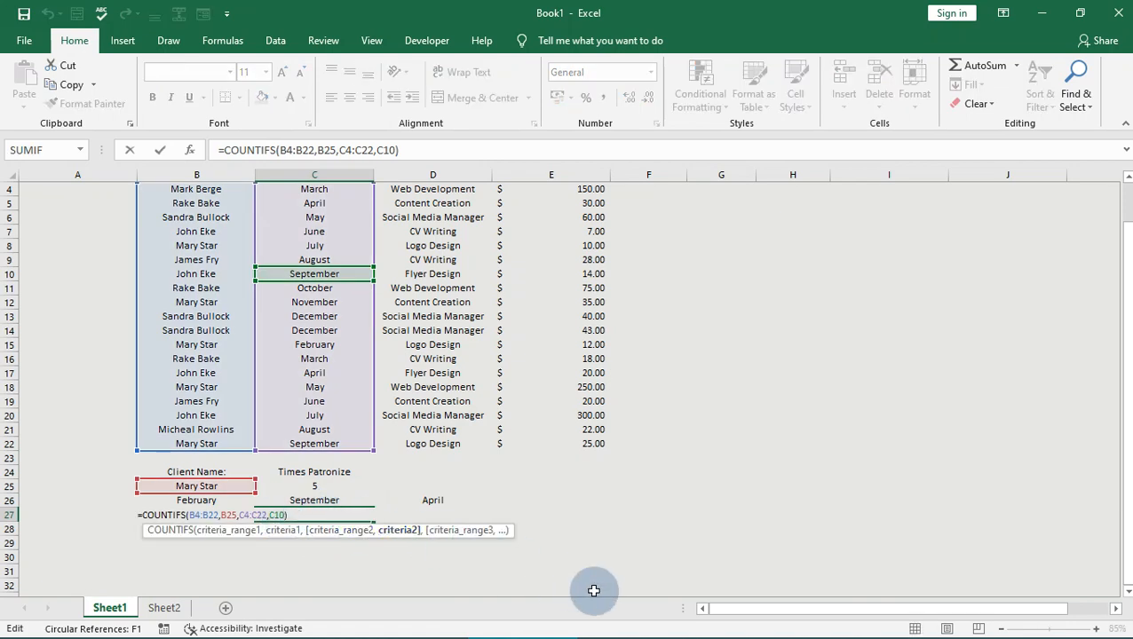
text(,)
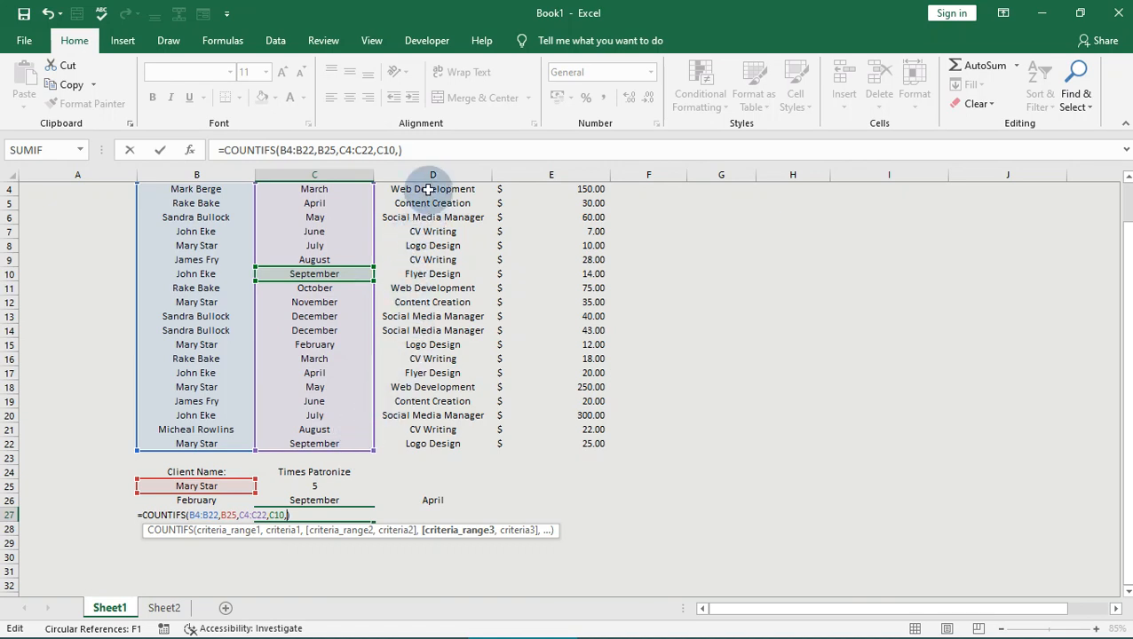
drag(430, 188, 485, 437)
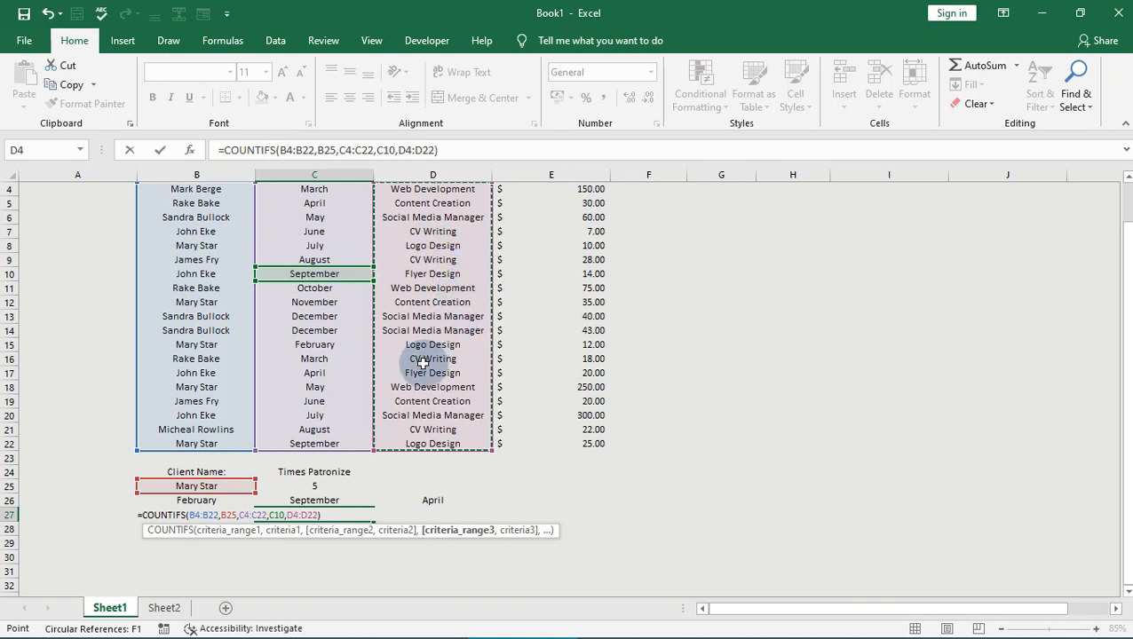
text(,)
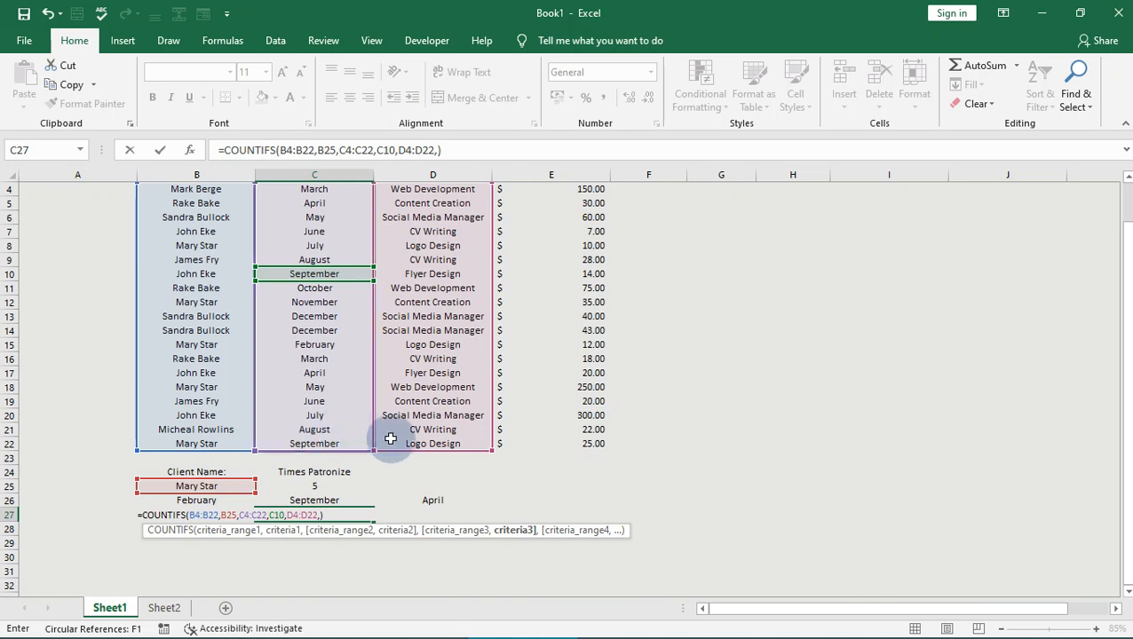
click(447, 444)
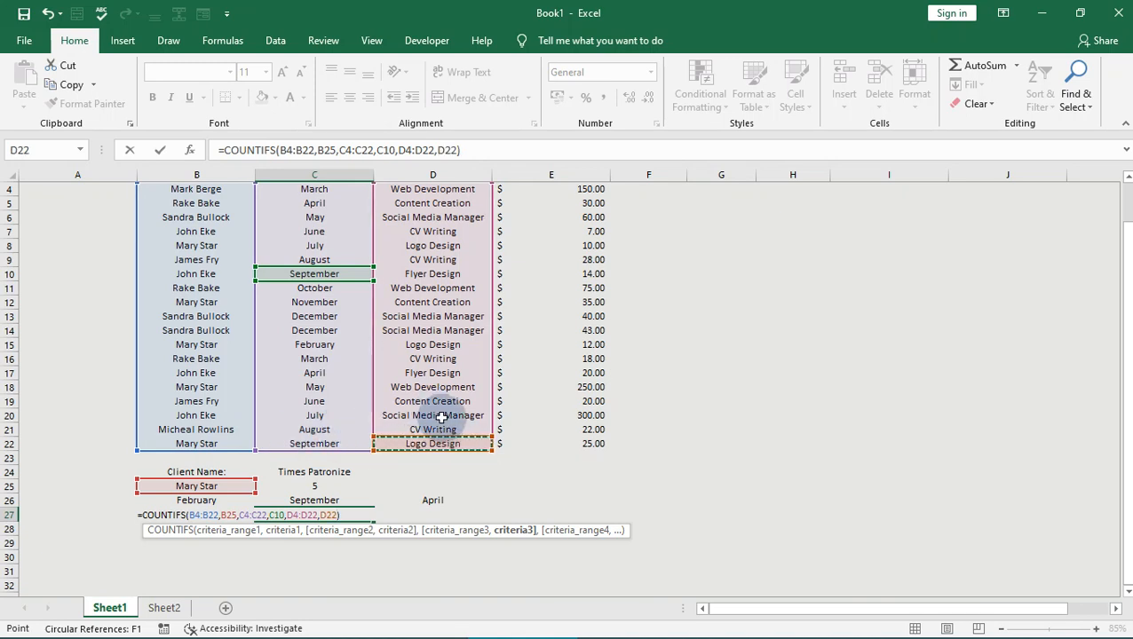
key(Return)
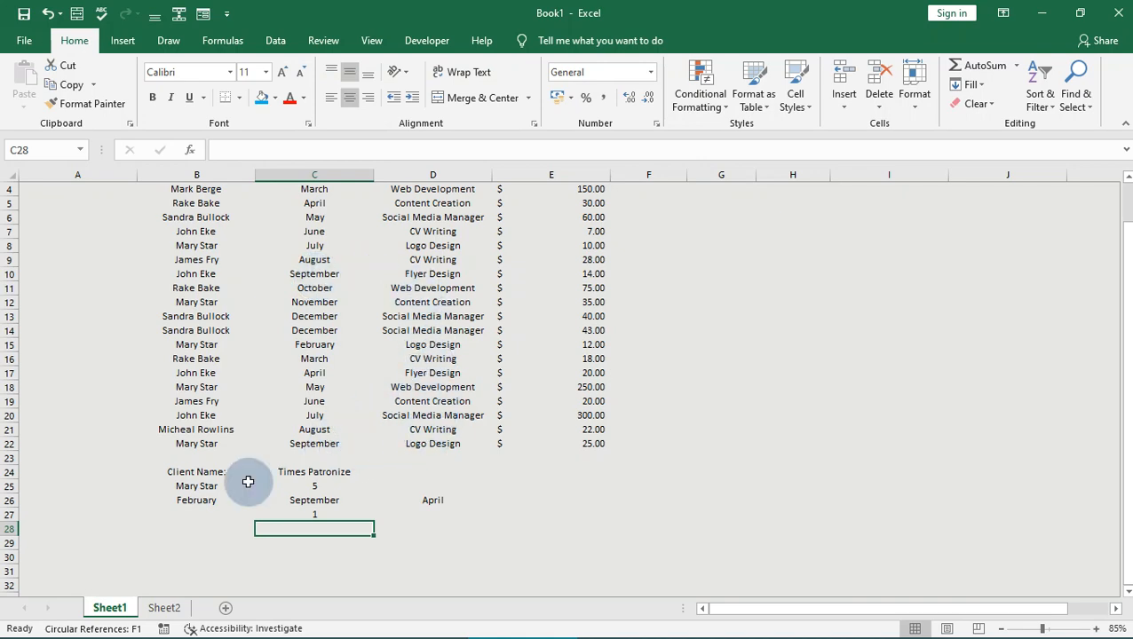
- Change the client name in B25 to the full name listed in B10, and check the COUNTIFS formula in C27
click(197, 486)
double_click(217, 486)
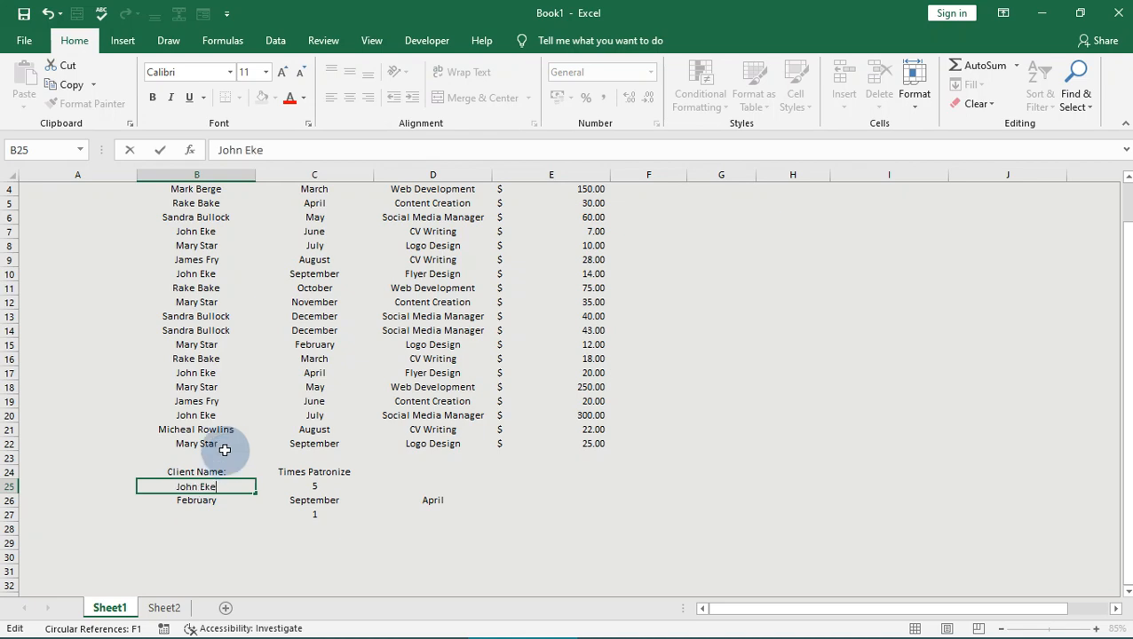
key(Return)
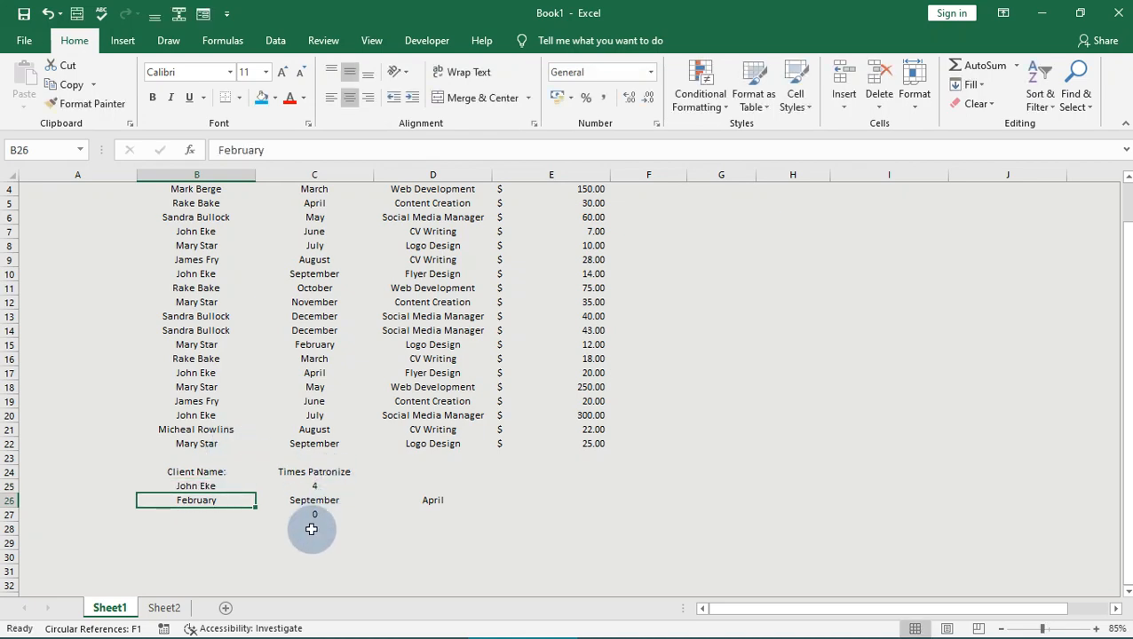
click(315, 519)
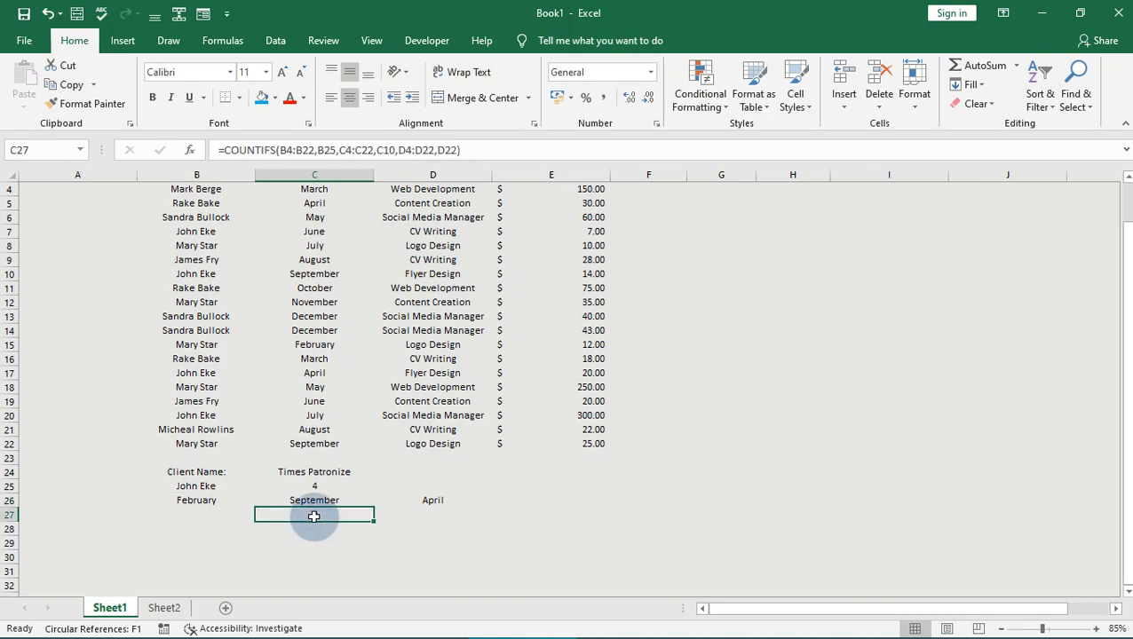
double_click(314, 516)
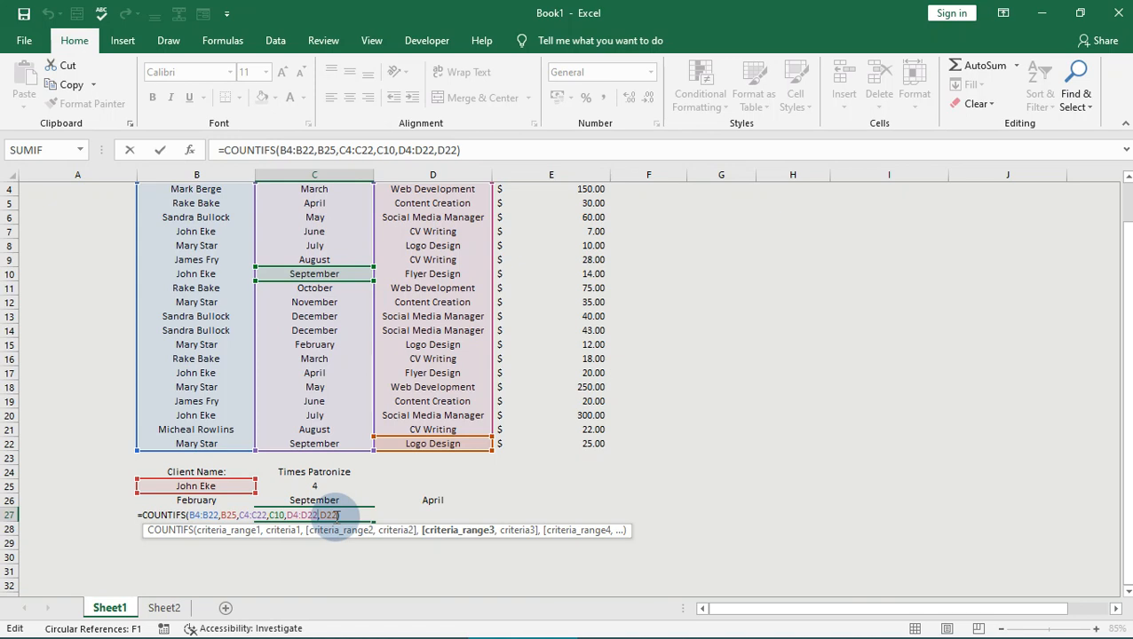
click(435, 443)
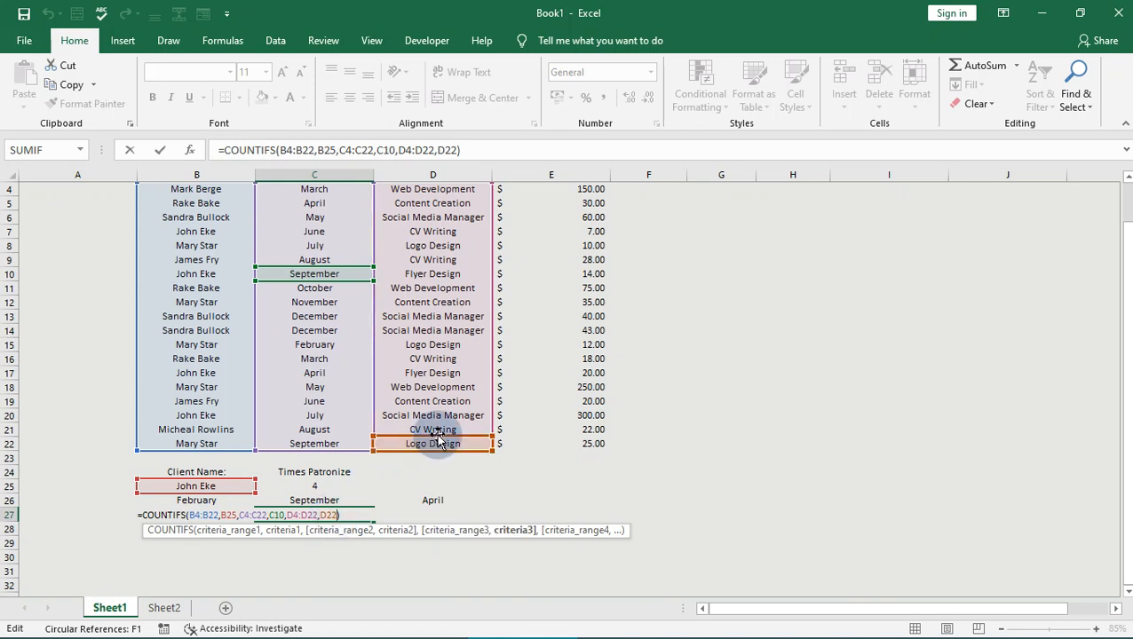
click(442, 277)
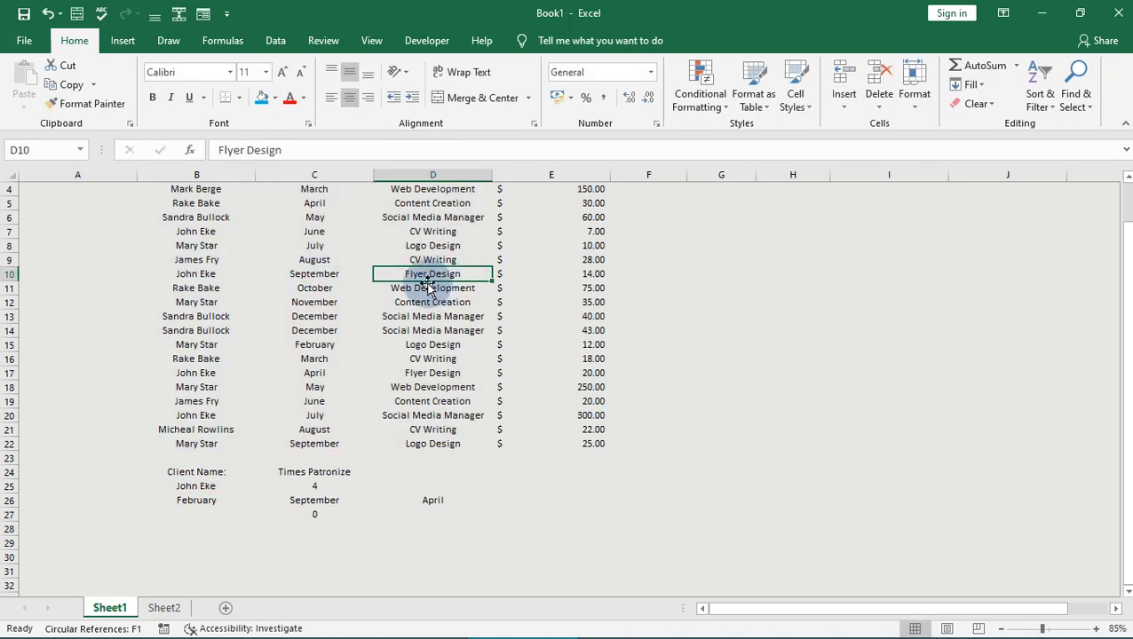
double_click(318, 512)
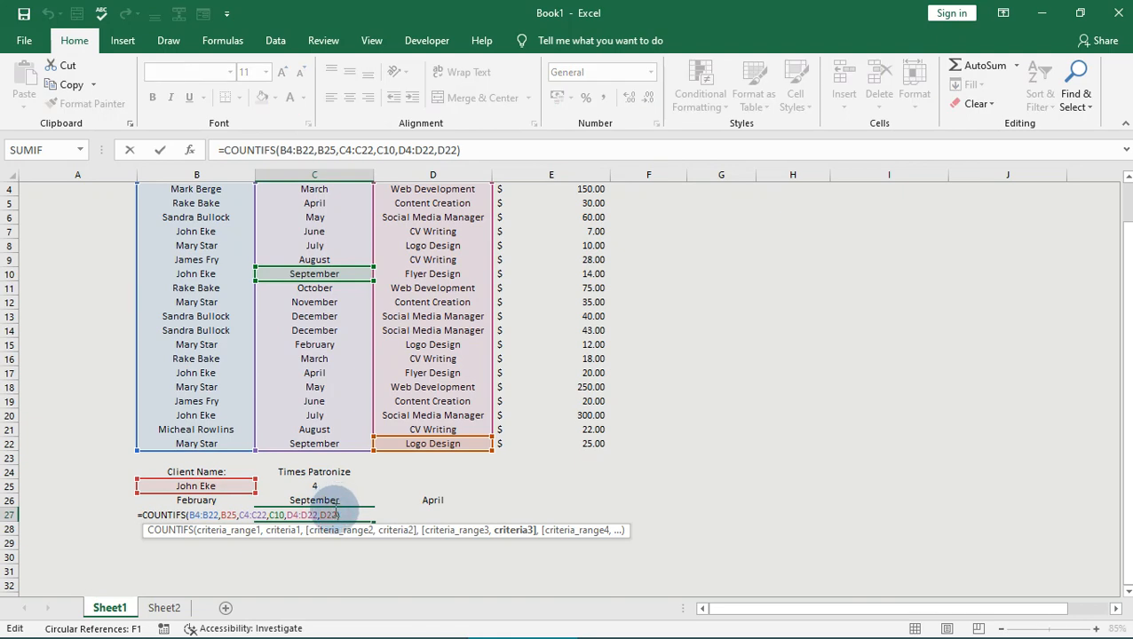
click(437, 276)
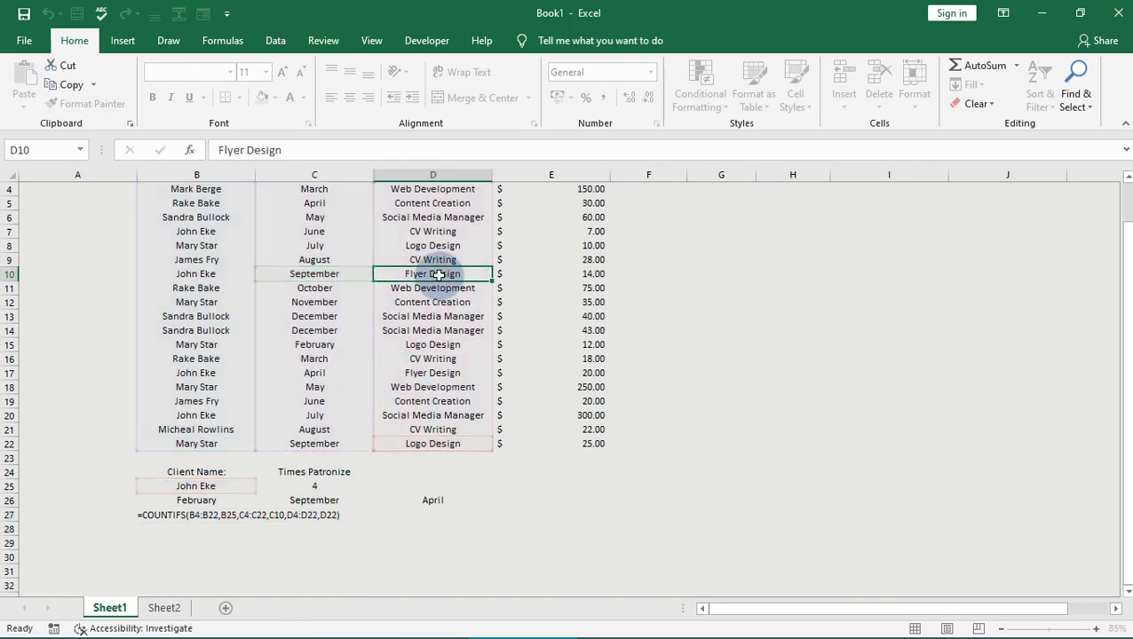
- Replace the third criterion of the COUNTIFS formula in C27 with D10, the Flyer Design cell
click(320, 513)
double_click(319, 513)
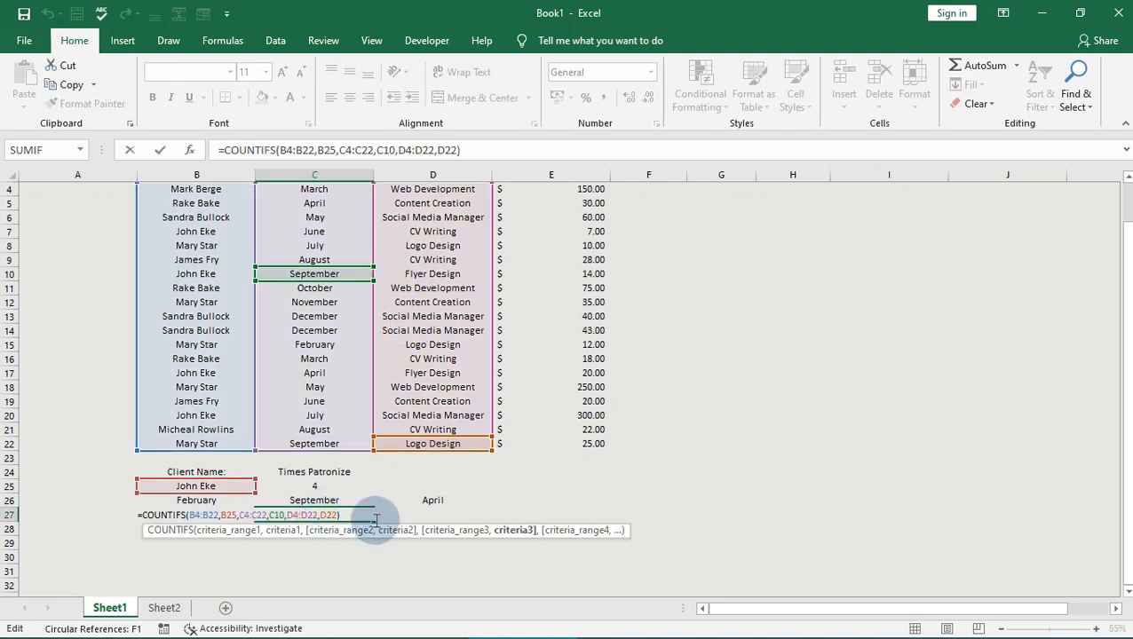
key(BackSpace)
key(BackSpace)
key(BackSpace)
text(2)
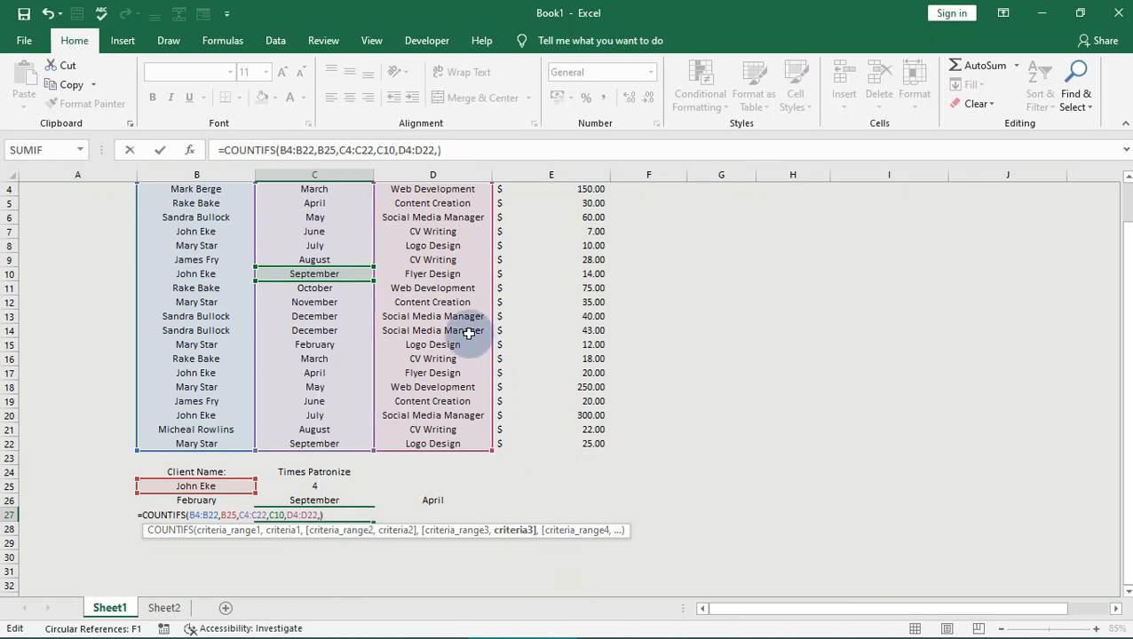
click(436, 277)
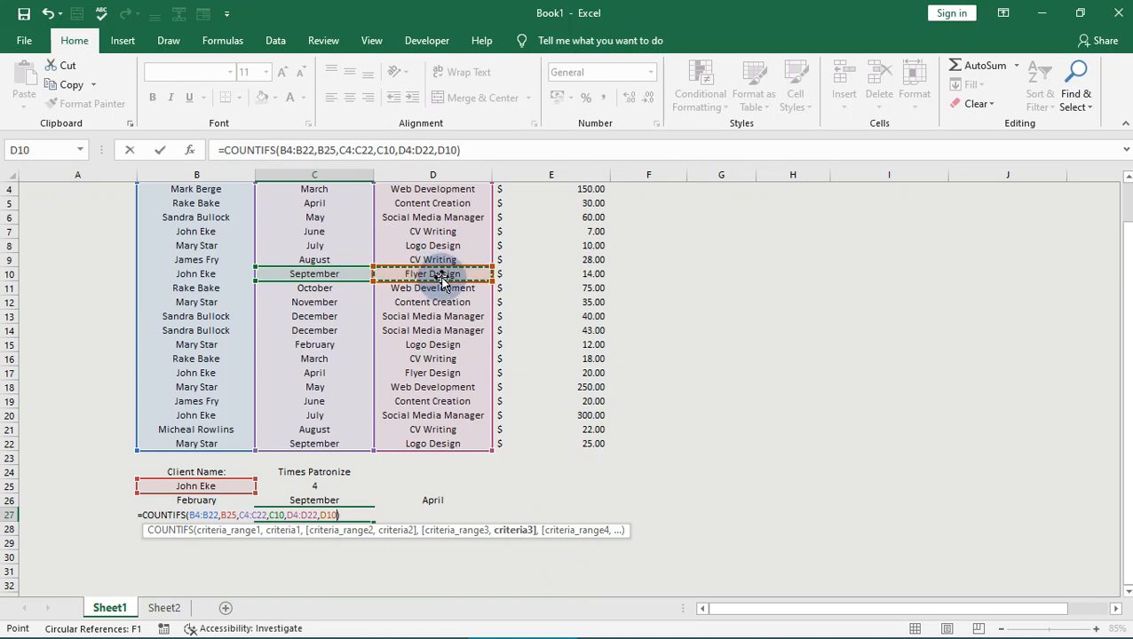
key(Return)
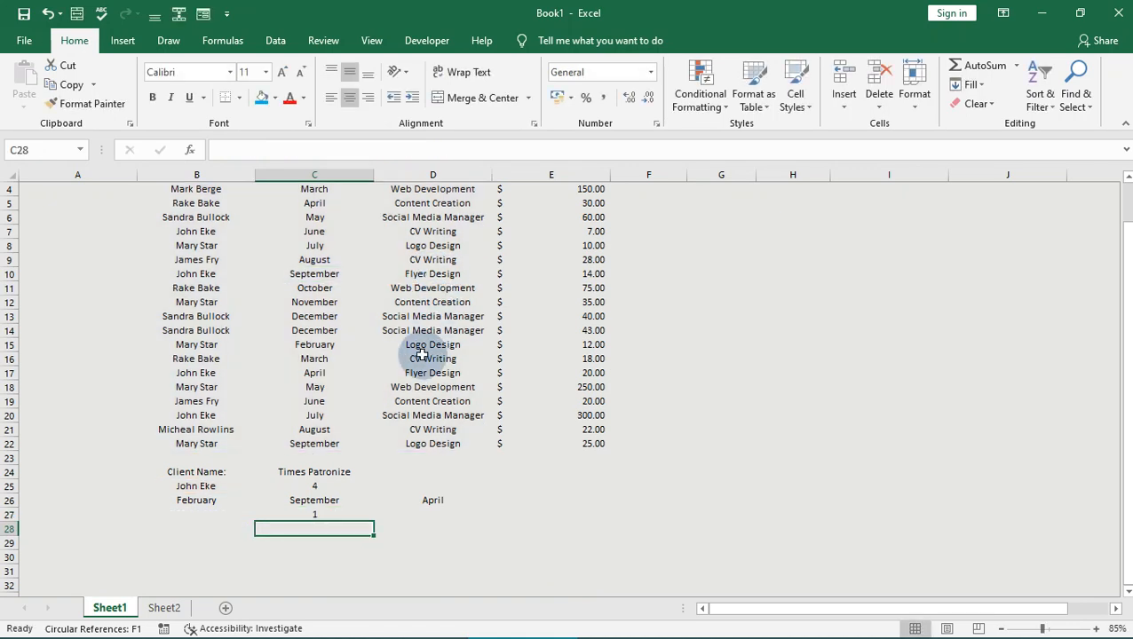
- Review the criteria ranges and criteria in the COUNTIFS formula in C27
click(313, 517)
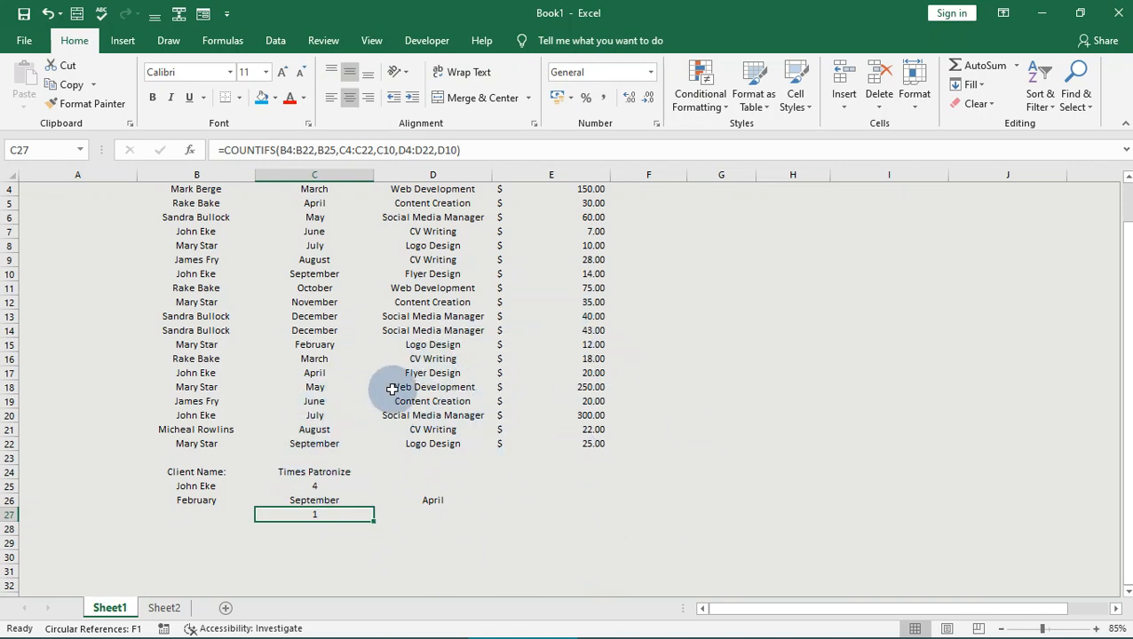
double_click(317, 516)
click(335, 514)
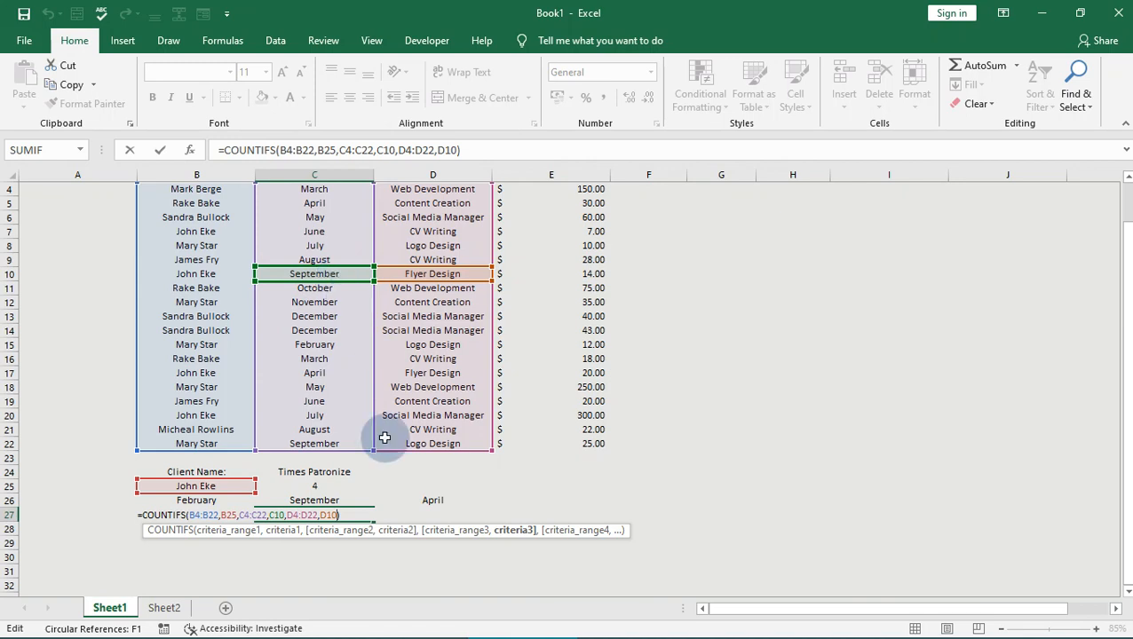
click(428, 499)
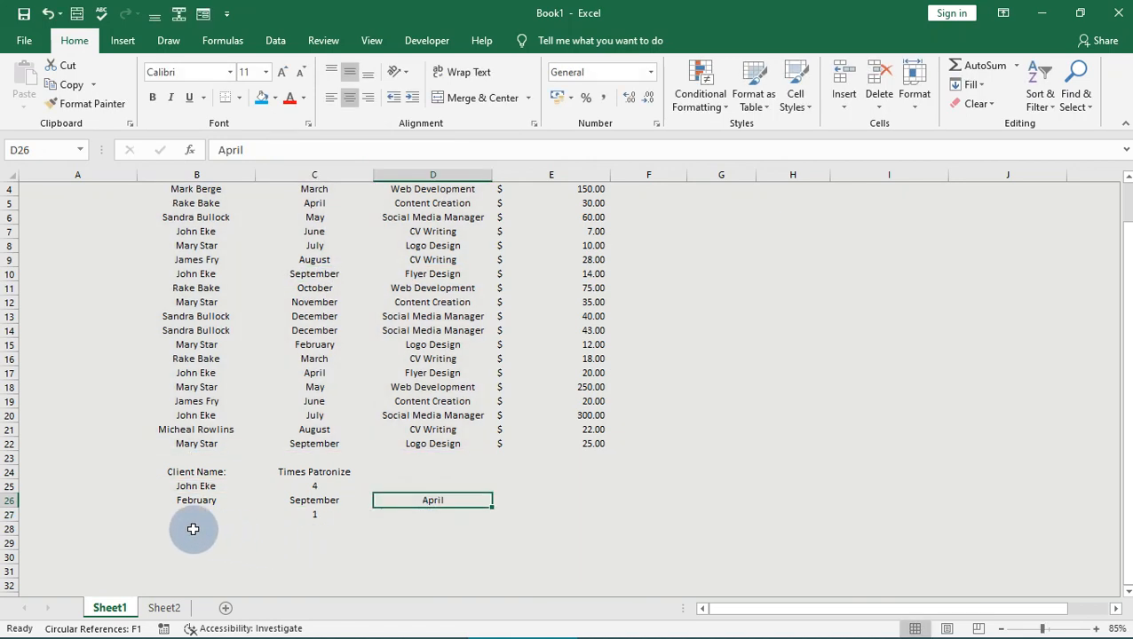
click(325, 534)
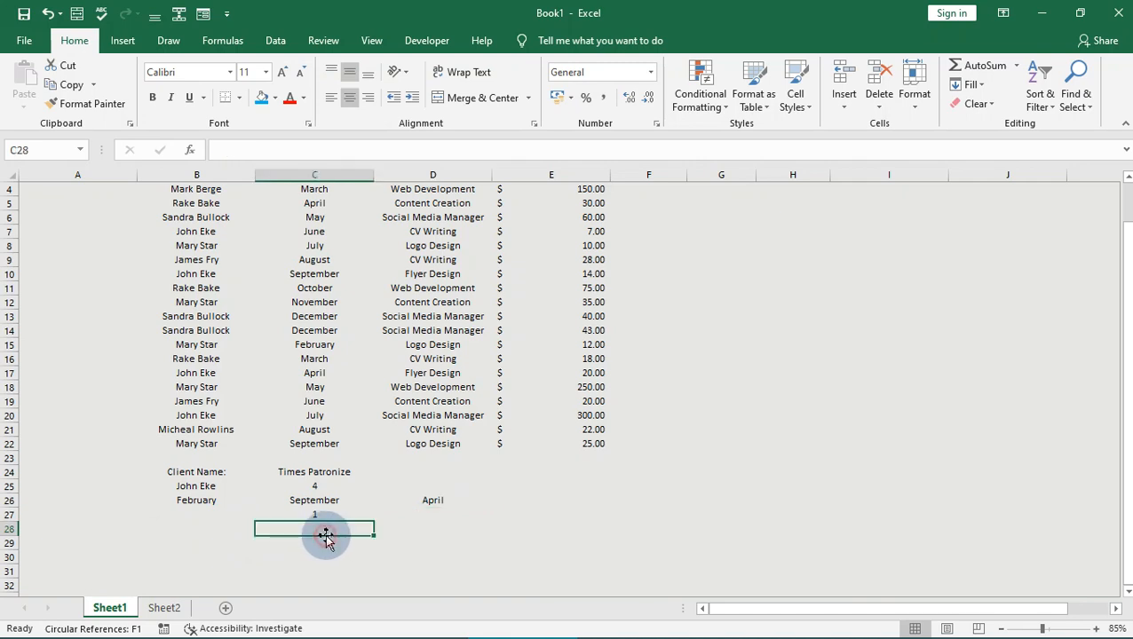
click(434, 515)
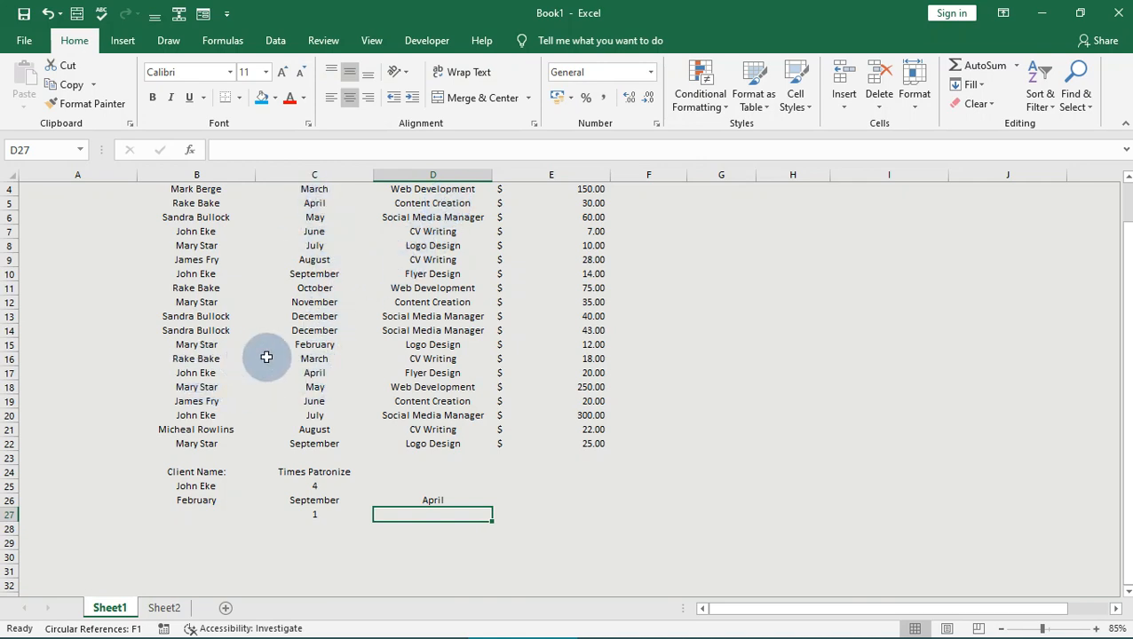
- Change the month in C16 to April and the service in D16 to Content Creation
click(319, 359)
double_click(326, 358)
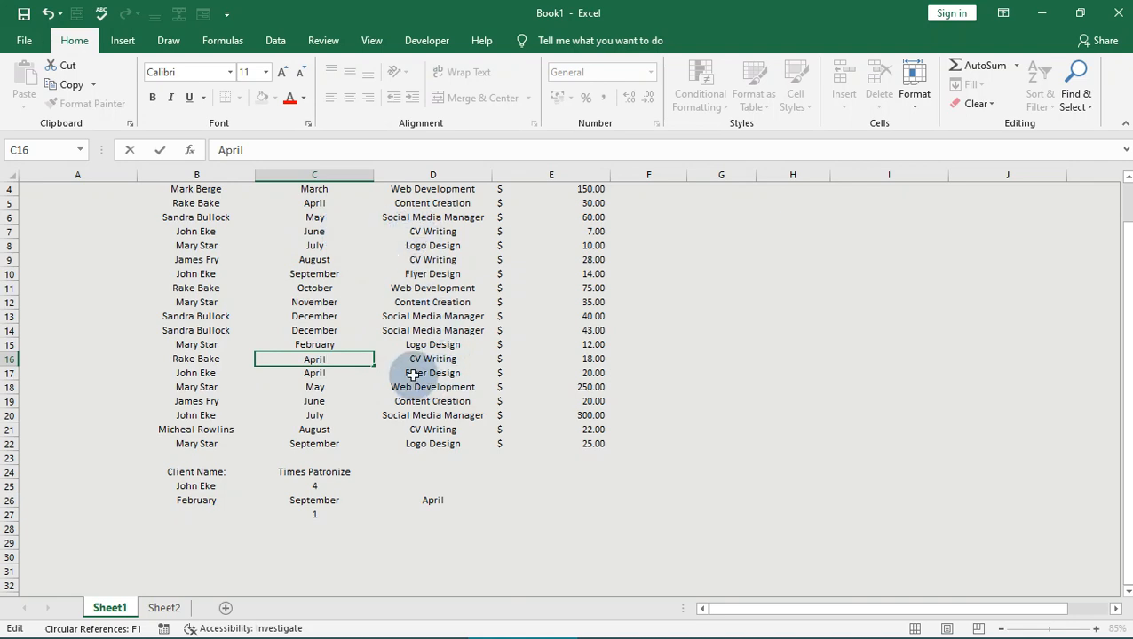
double_click(447, 359)
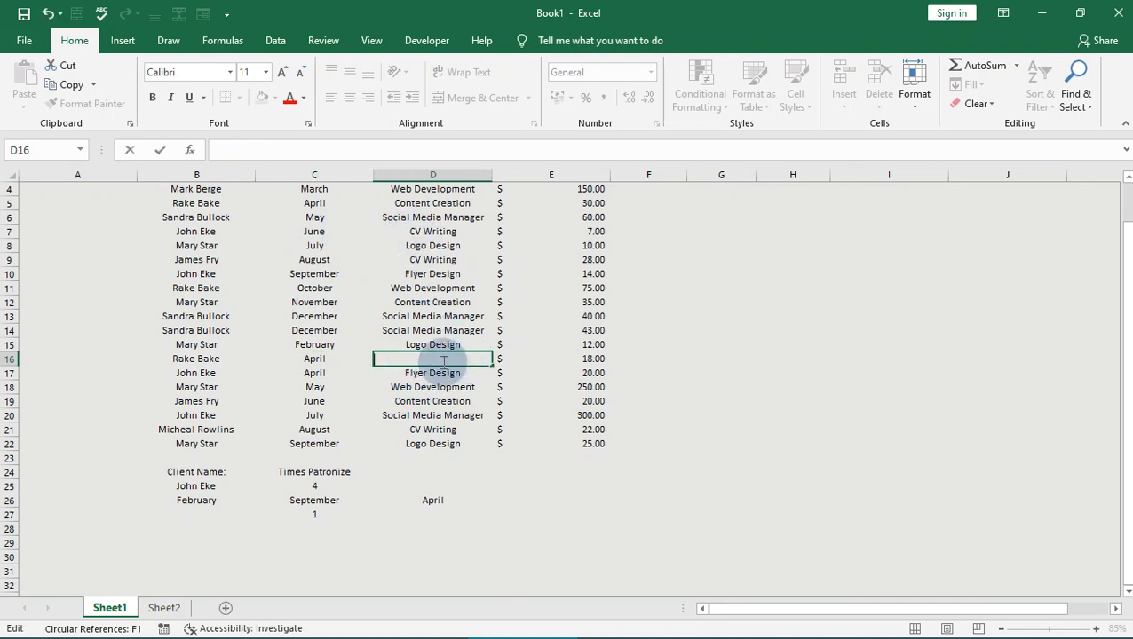
text(Content Creation)
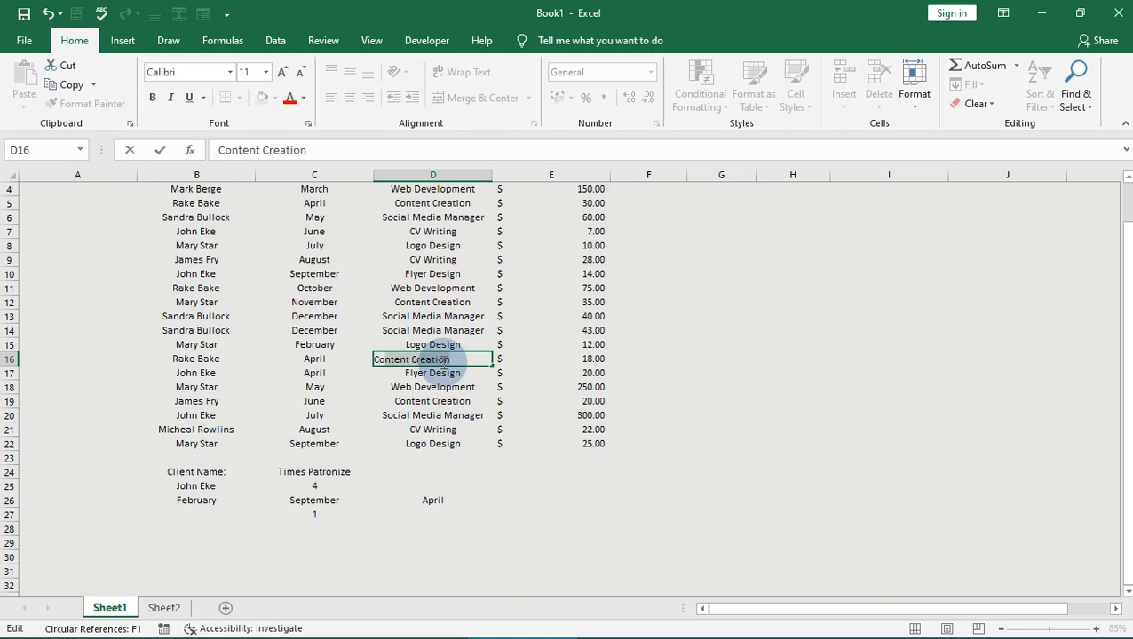
key(Return)
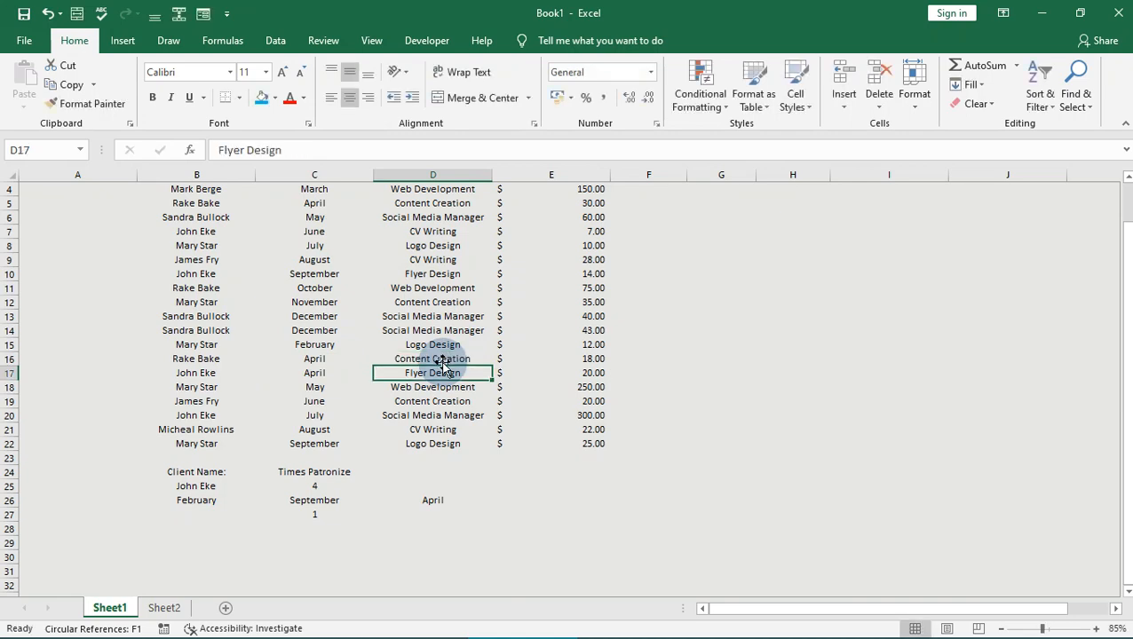
click(322, 357)
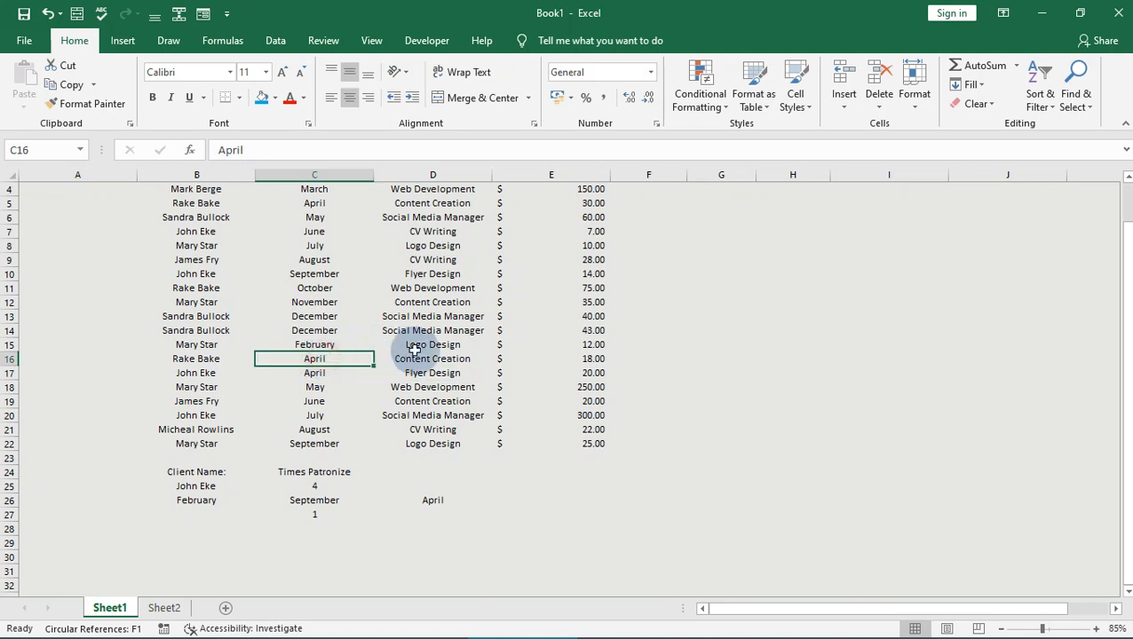
click(432, 359)
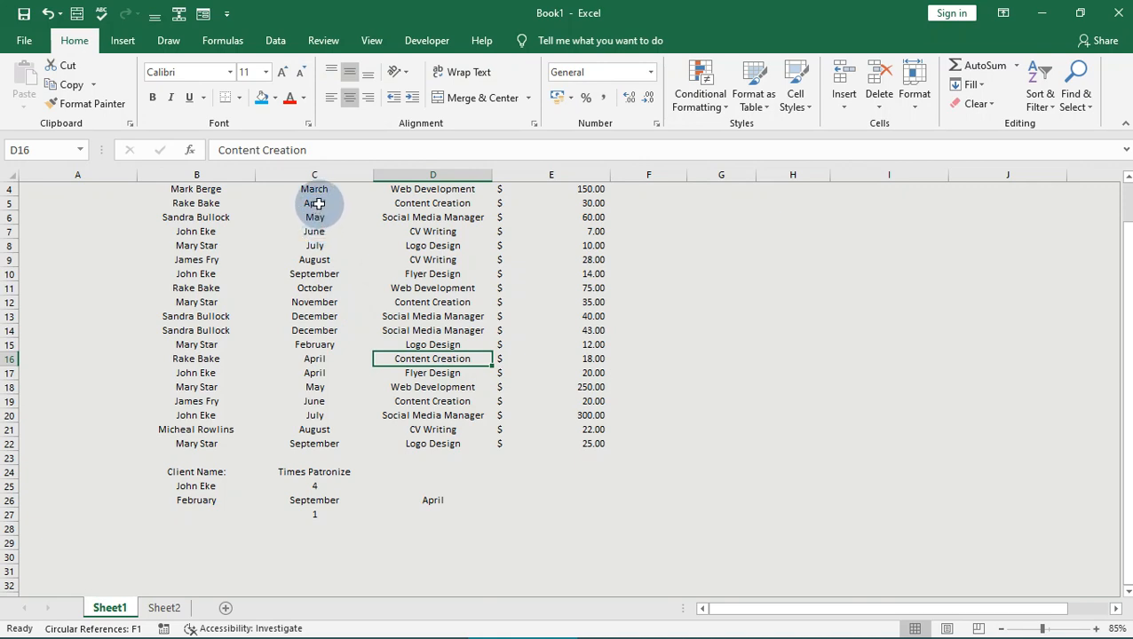
- Start a COUNTIFS formula in D27 with B4:B22 as the first criteria range and client cell B5 as its criterion
click(437, 525)
click(438, 515)
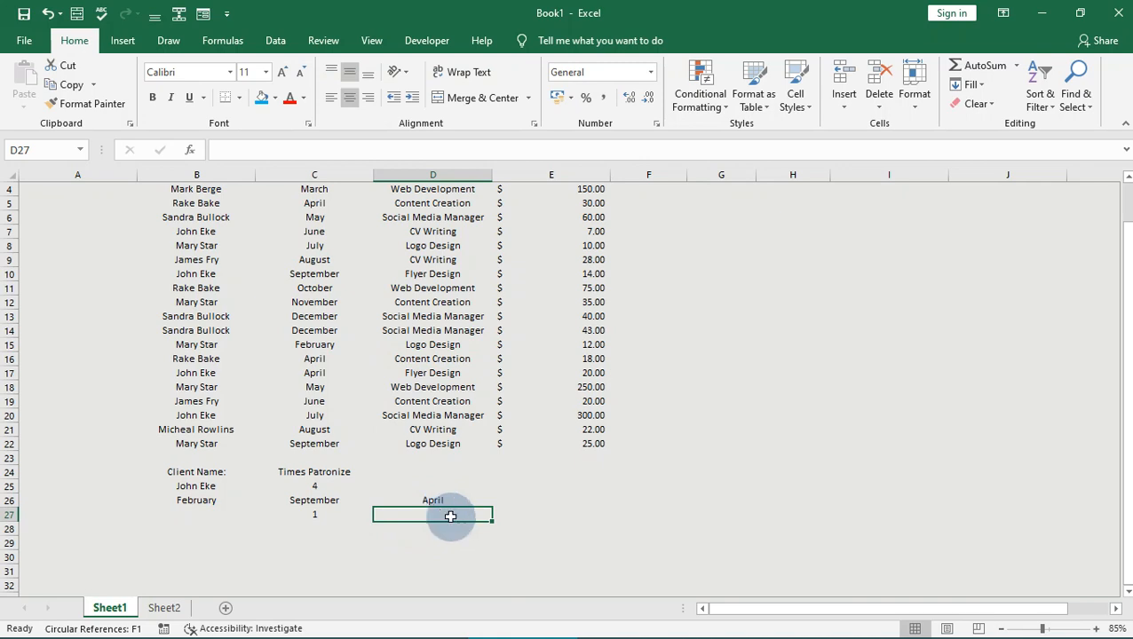
text(=)
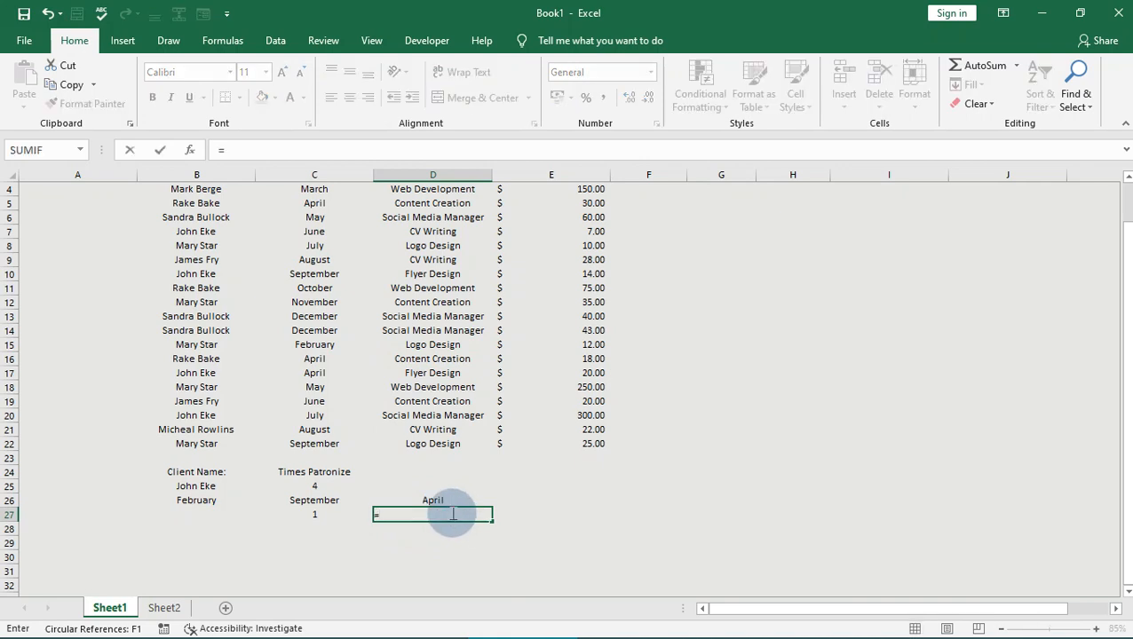
text(count)
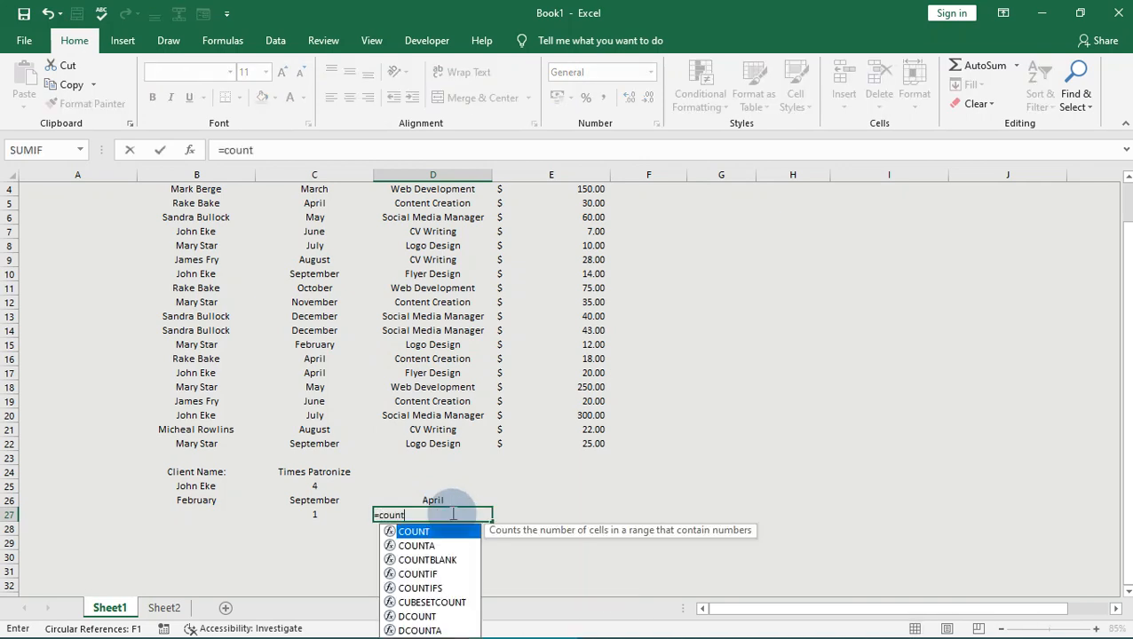
text(if)
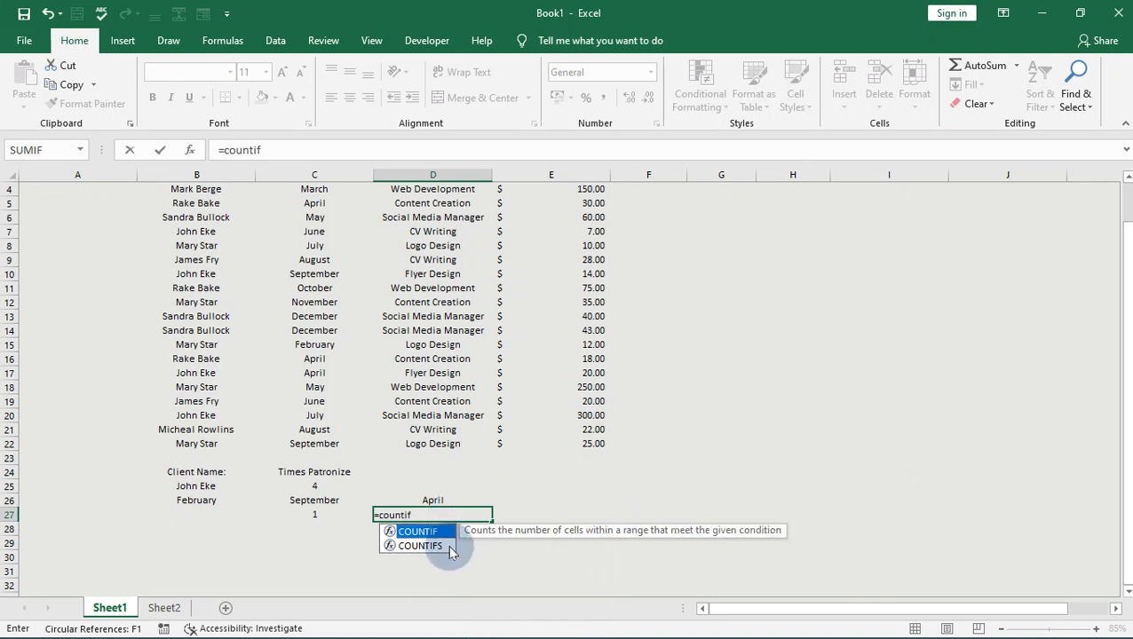
double_click(446, 545)
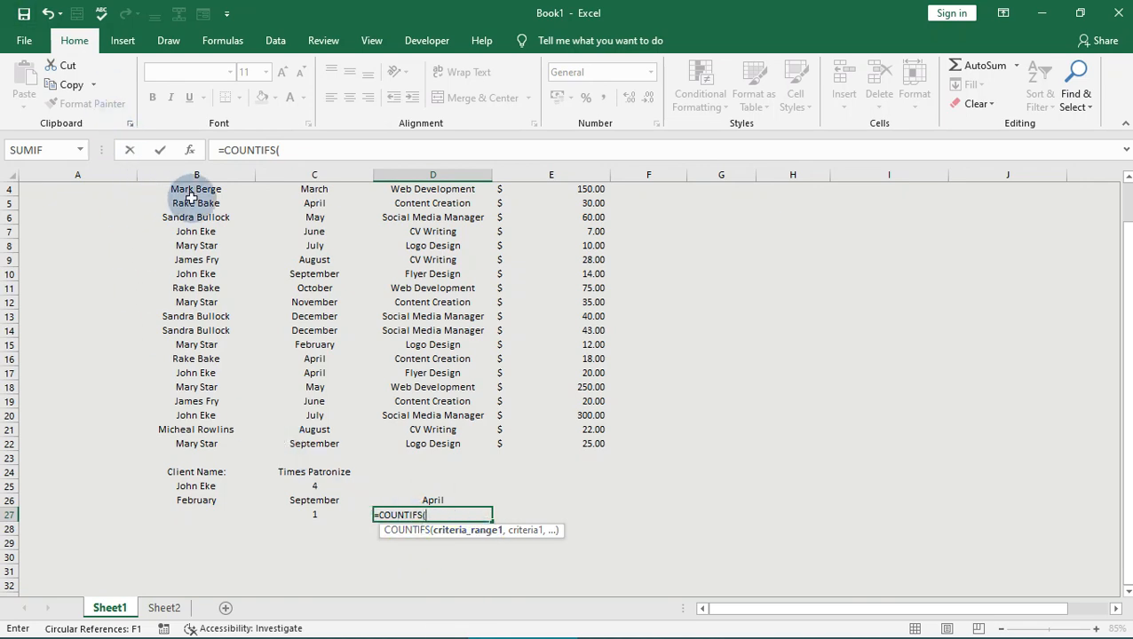
drag(196, 189, 186, 433)
text(,)
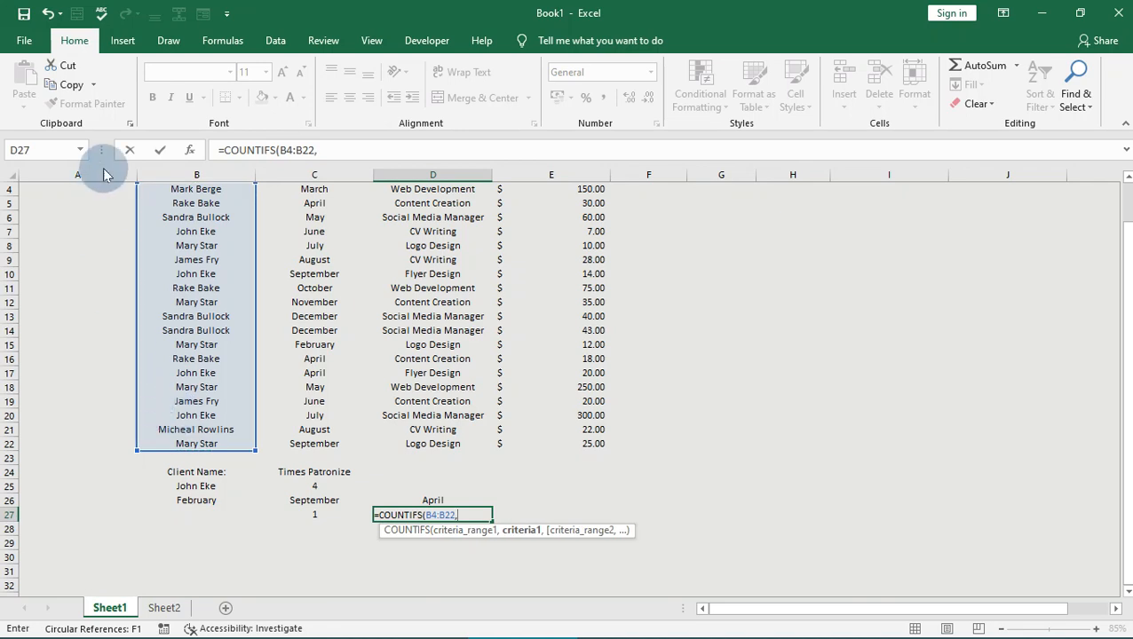
click(226, 204)
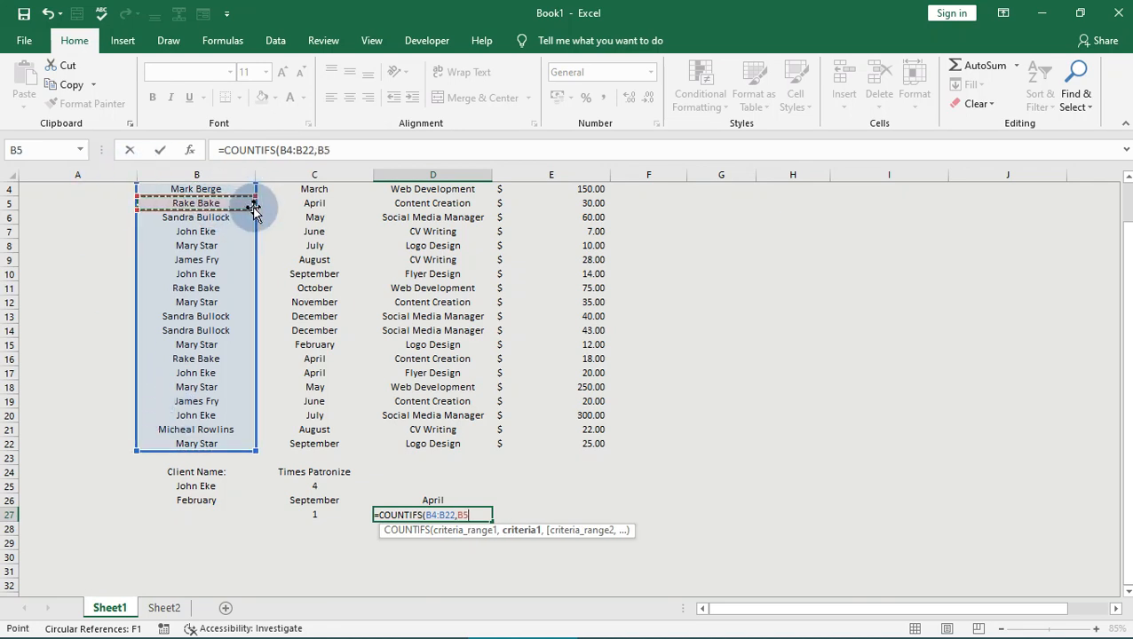
click(236, 210)
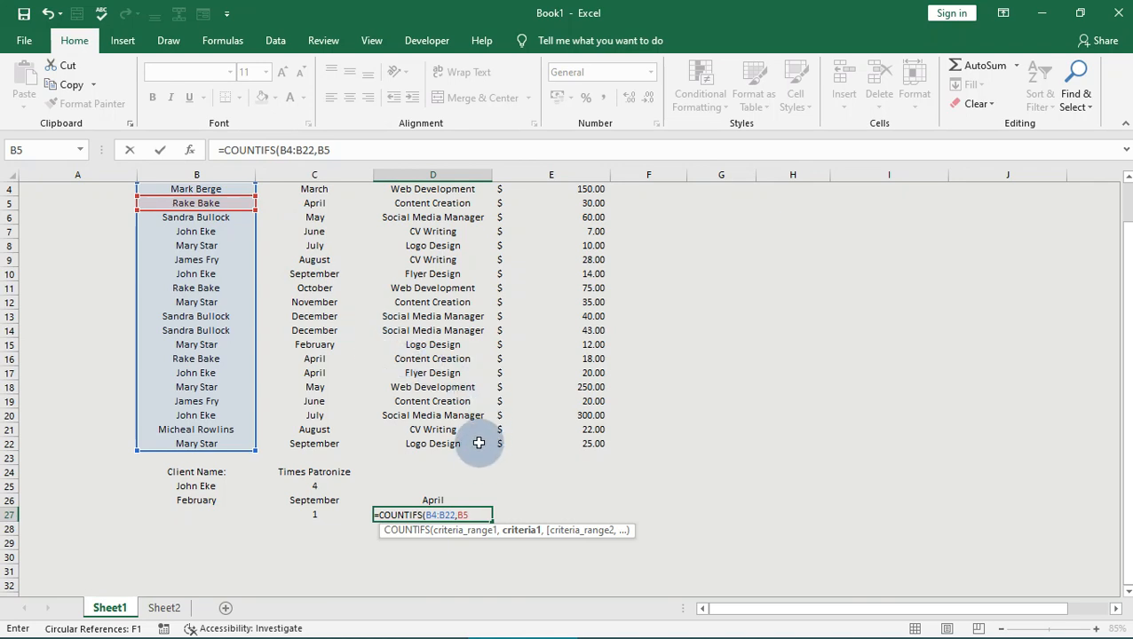
text(,)
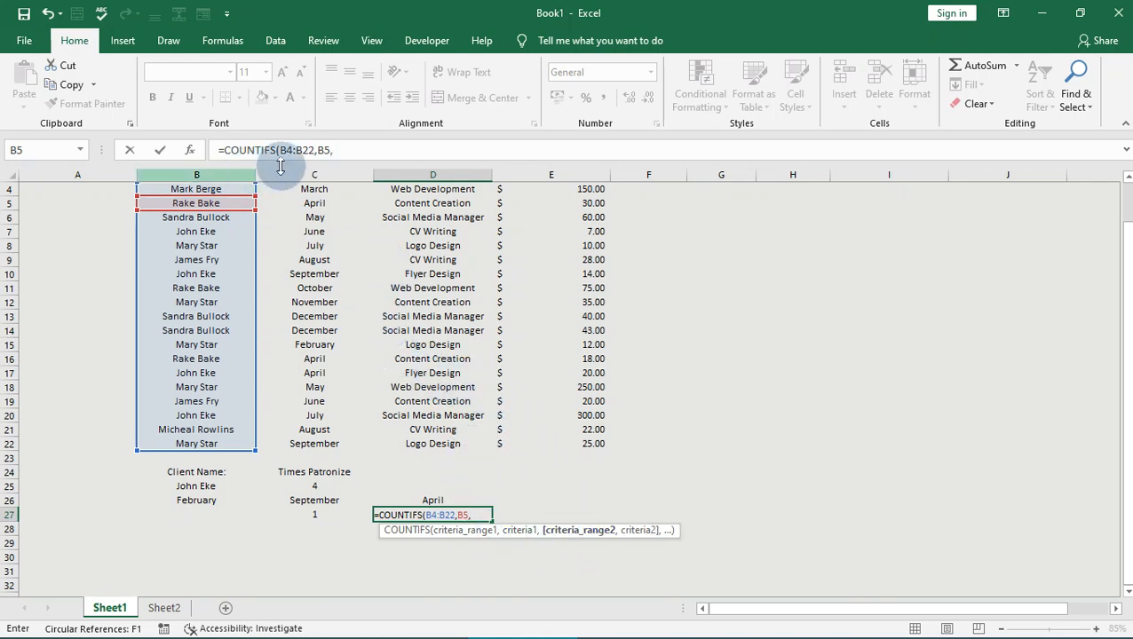
- Add the month range C4:C22 with criterion C5, the April cell, to the COUNTIFS formula in D27
drag(329, 190, 320, 433)
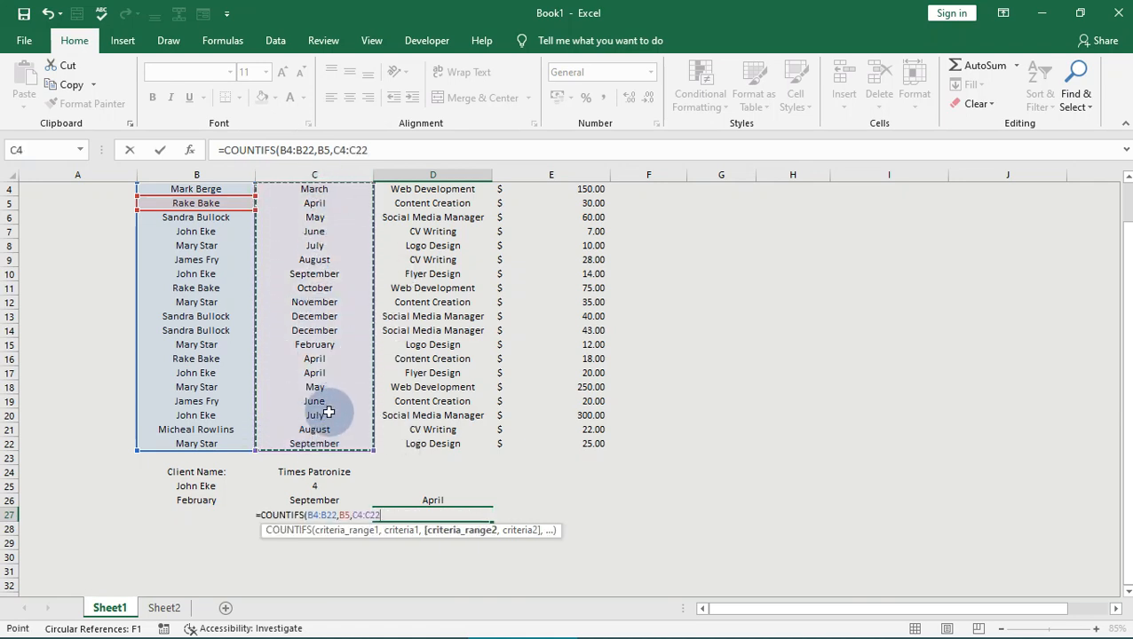
text(,)
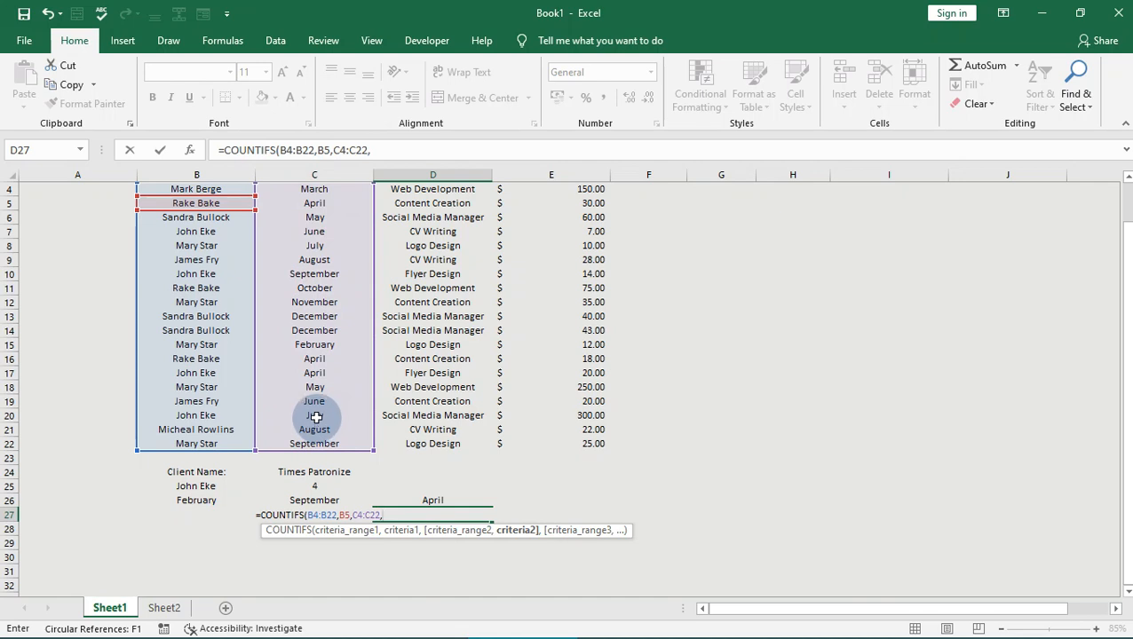
click(311, 203)
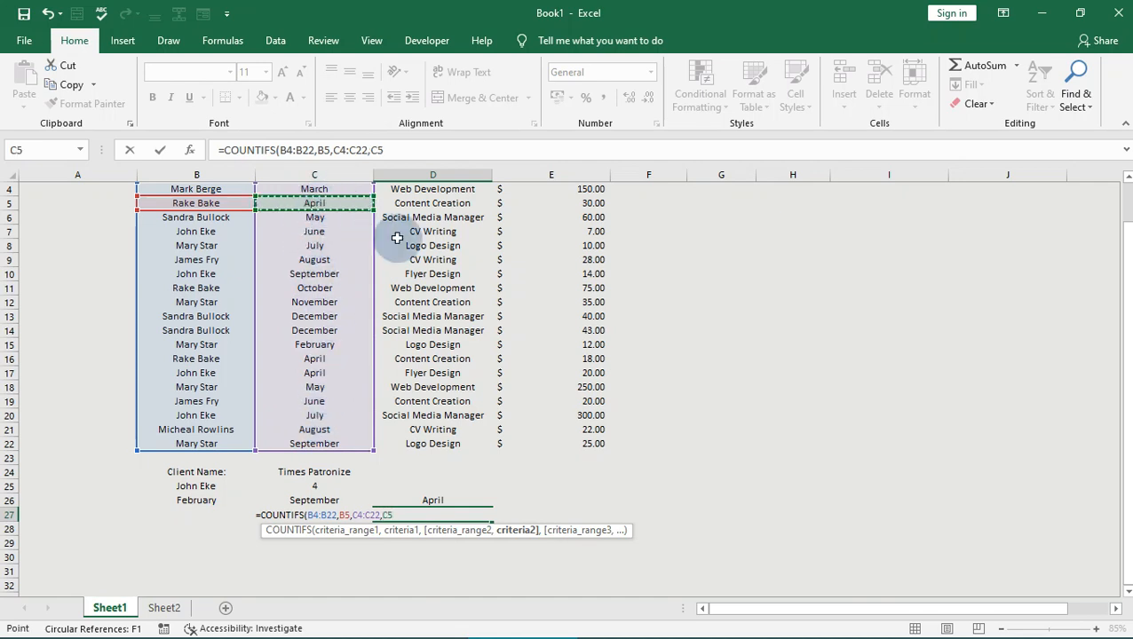
text(,)
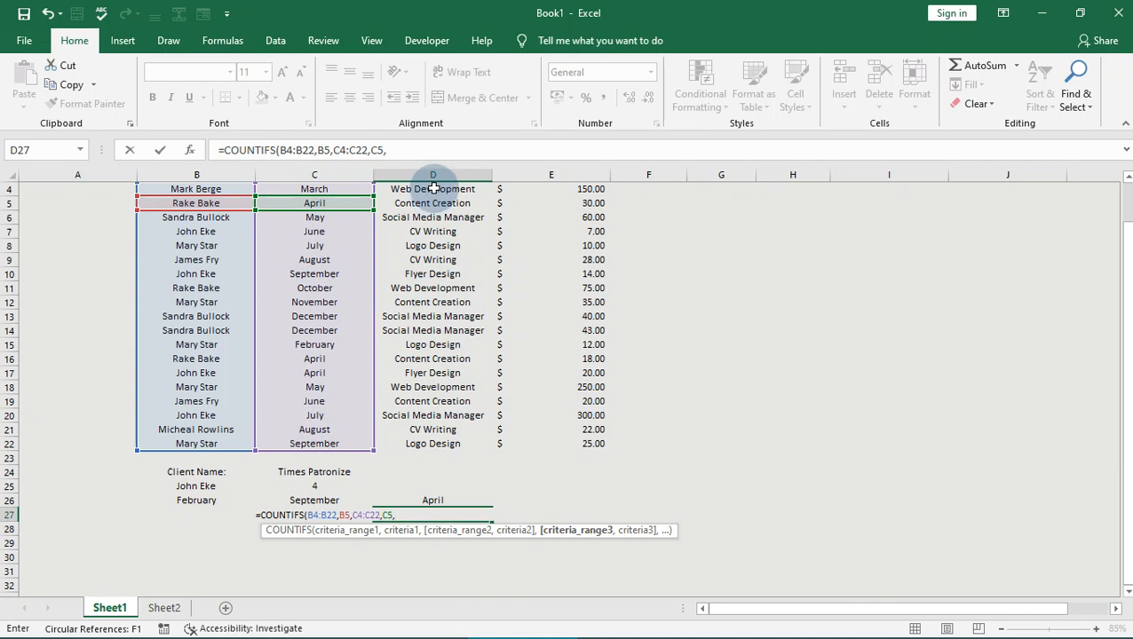
- Complete the COUNTIFS formula in D27 with the service range D4:D22 and criterion D5, the Content Creation cell
drag(432, 188, 445, 442)
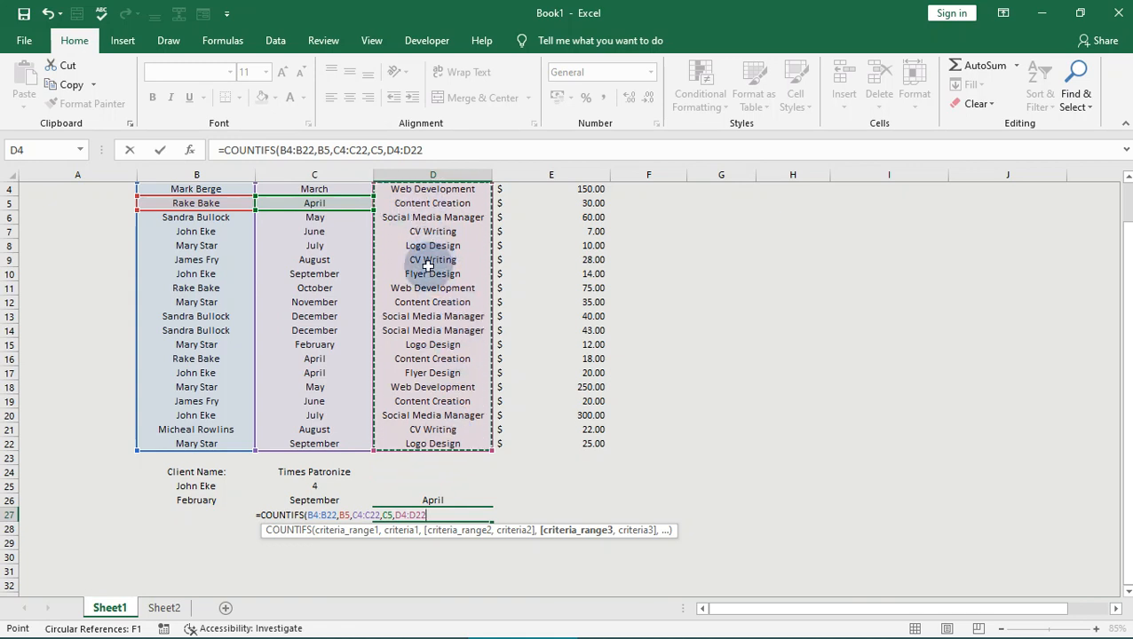
click(410, 205)
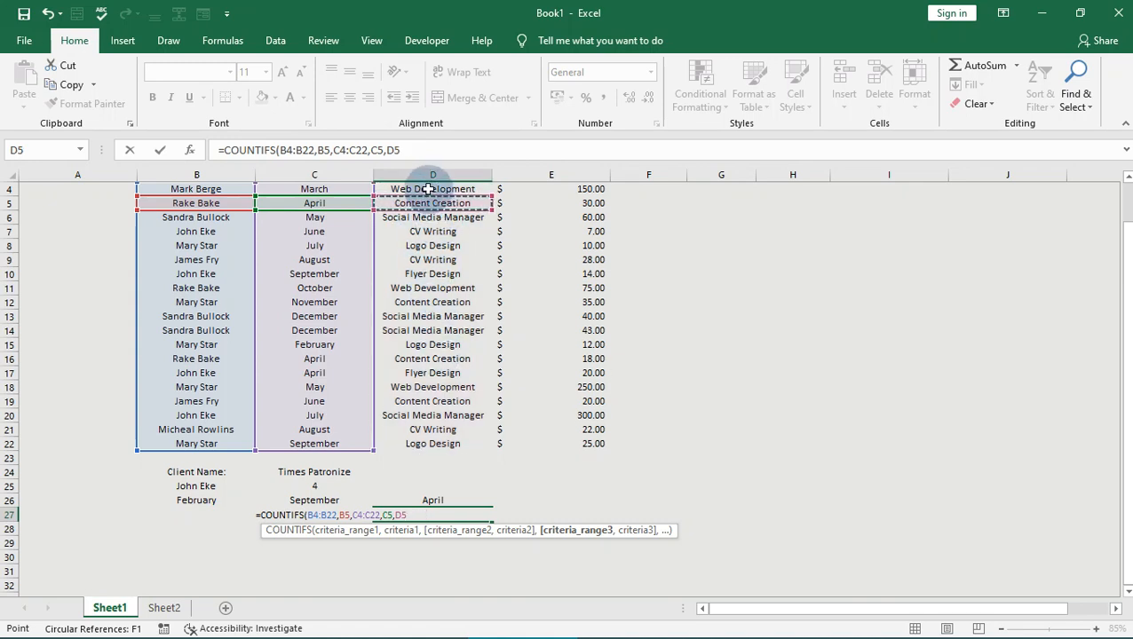
drag(428, 189, 443, 450)
text(,D)
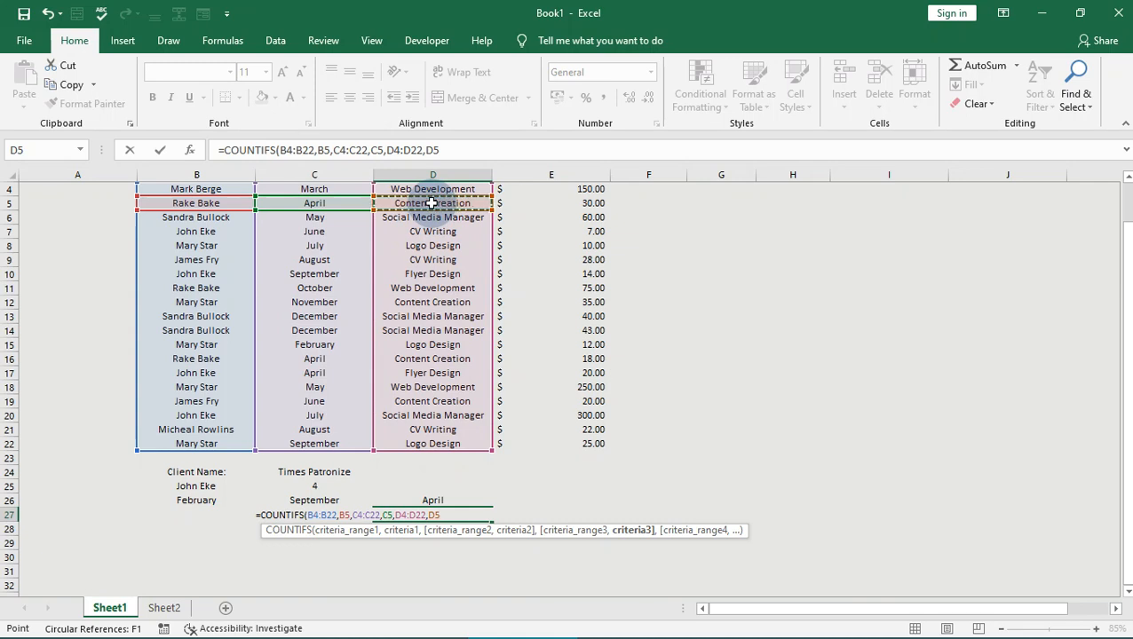
key(Return)
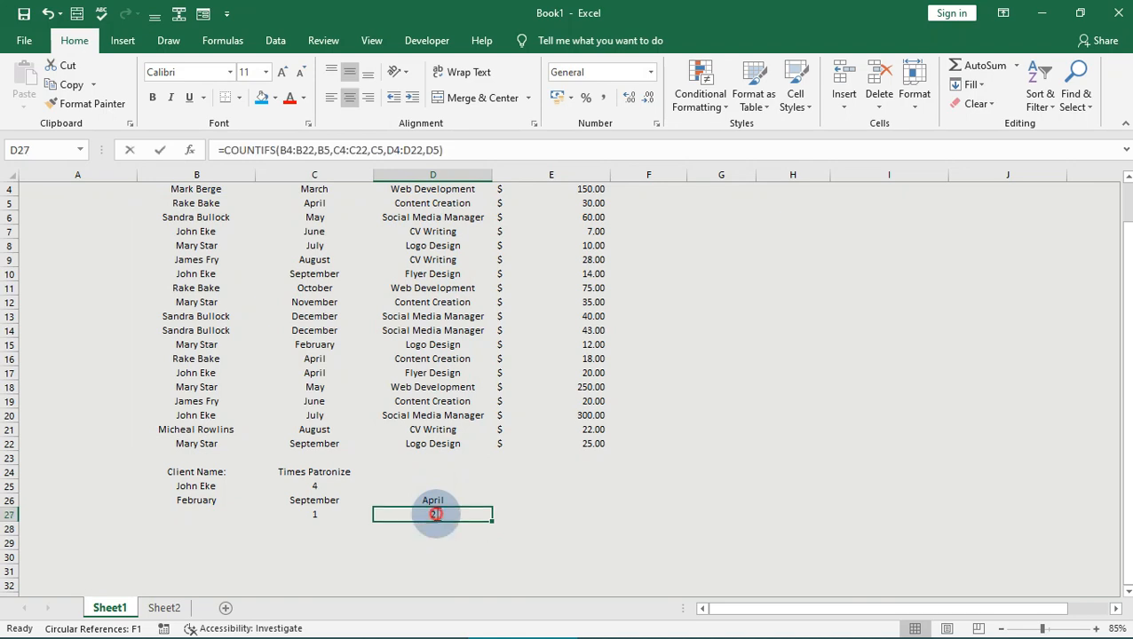
- Check the ranges referenced by the COUNTIFS formula in D27, and change the month in C16 to March
double_click(435, 513)
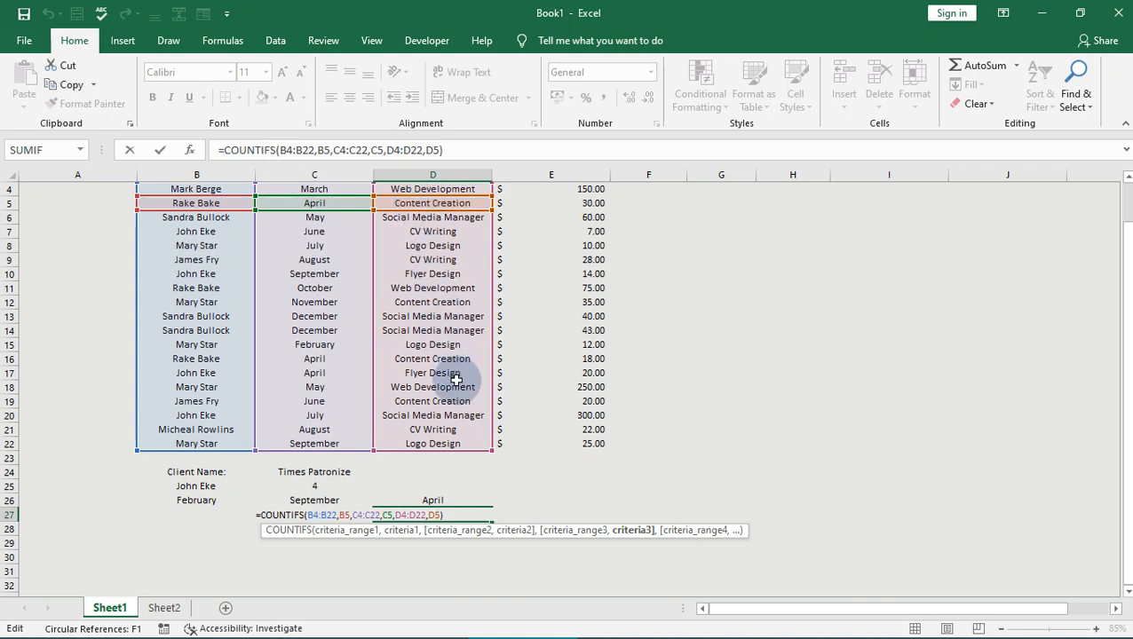
click(324, 357)
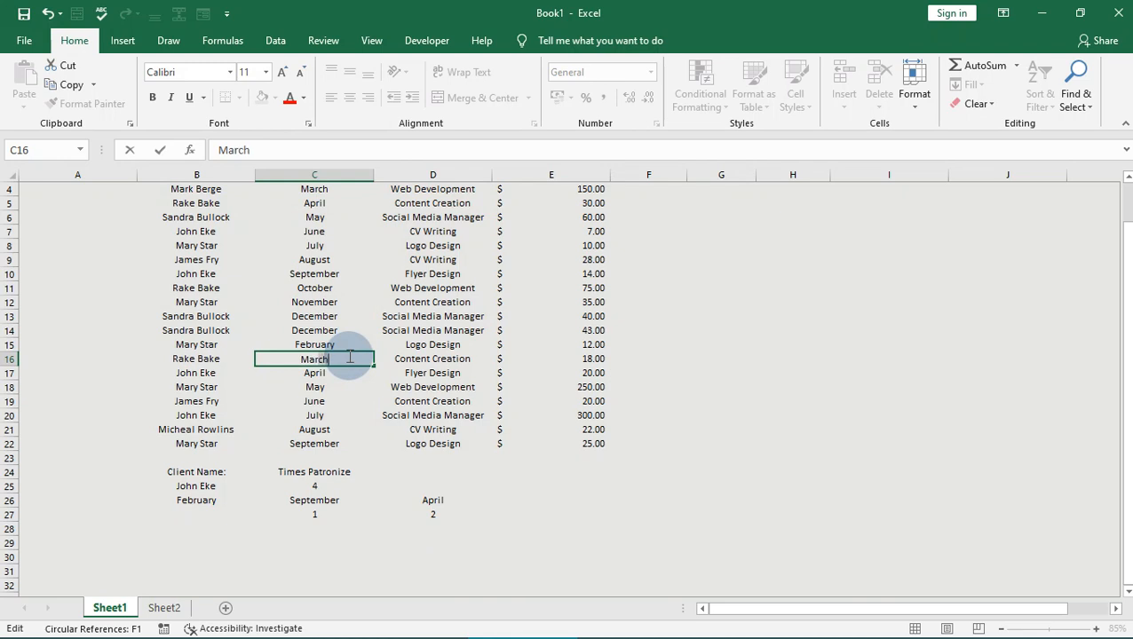
text(March)
key(Return)
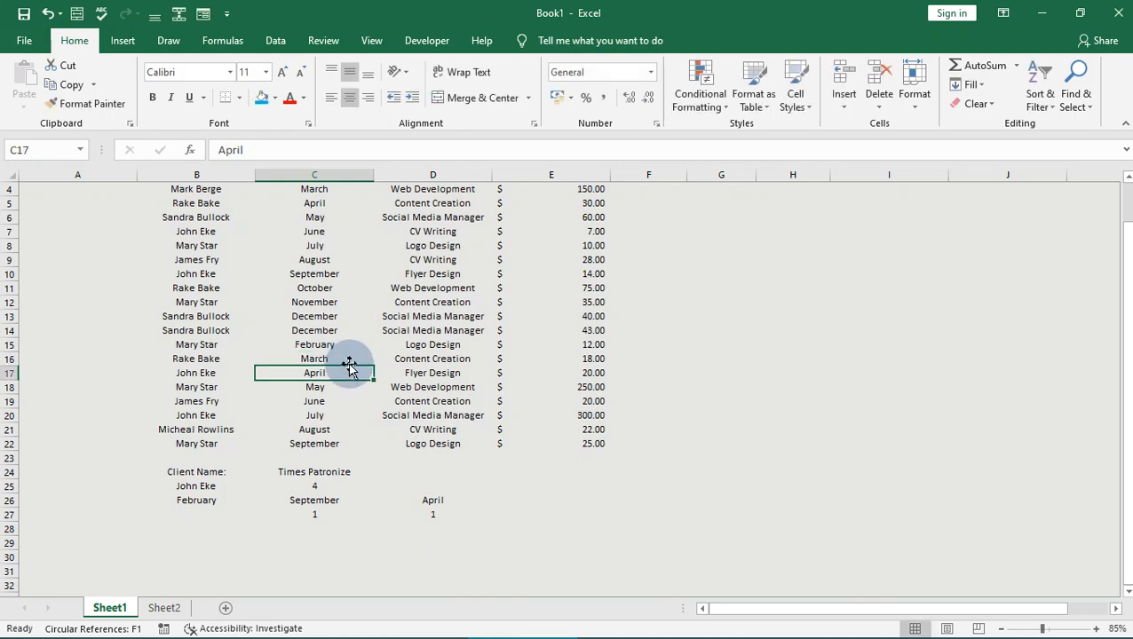
scroll(413, 415, up, 1)
scroll(413, 416, up, 1)
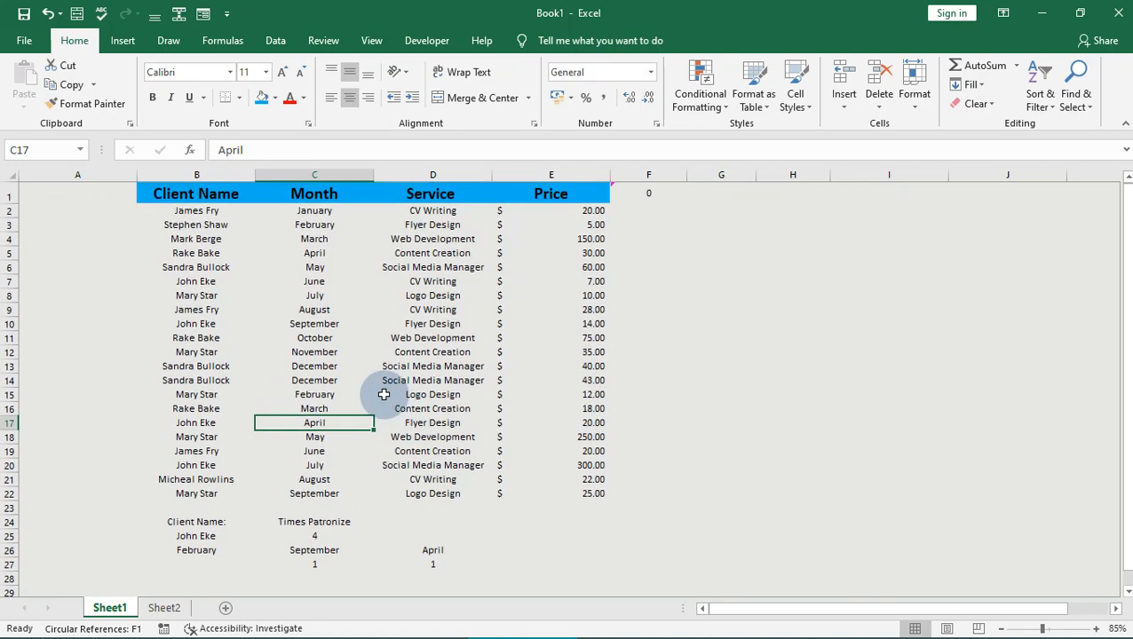